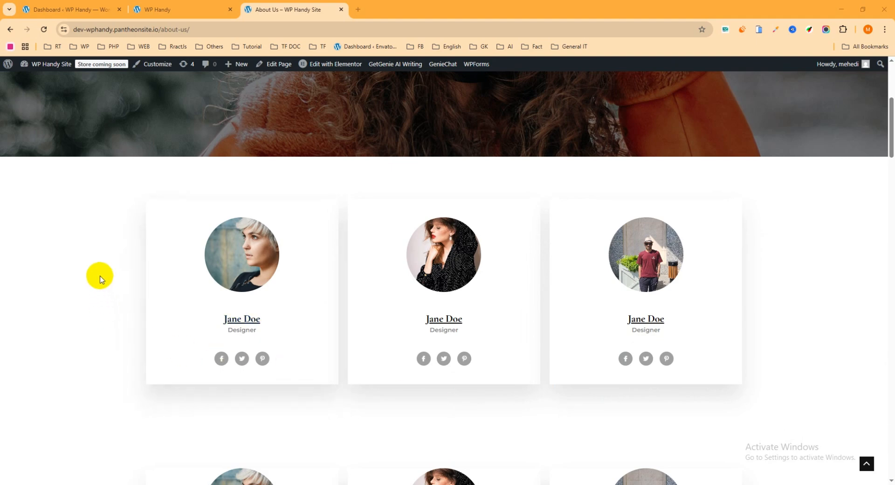
# Examine the different team member card layouts and their hover effects on the About Us page
pyautogui.scroll(1, 102, 275)
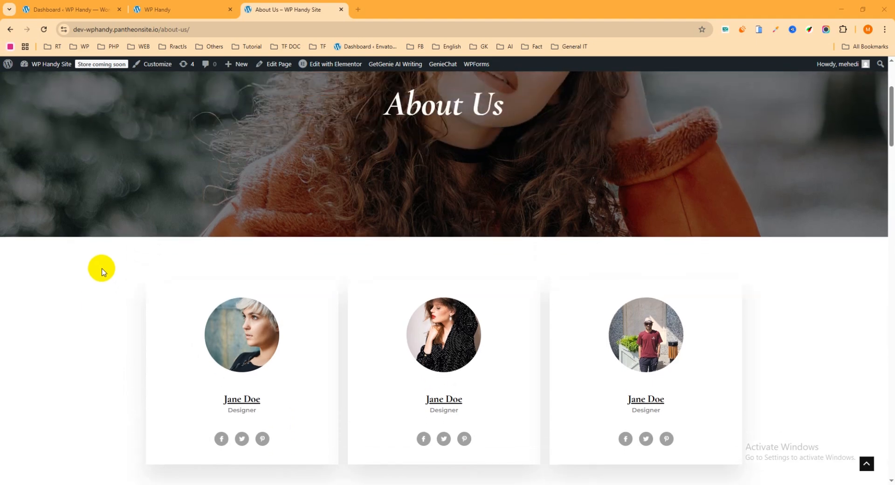
pyautogui.scroll(-1, 103, 273)
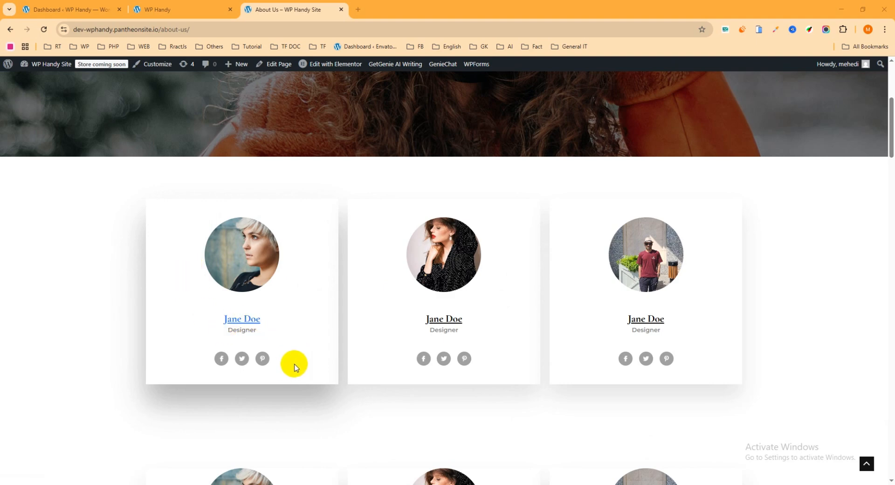
pyautogui.scroll(-5, 298, 340)
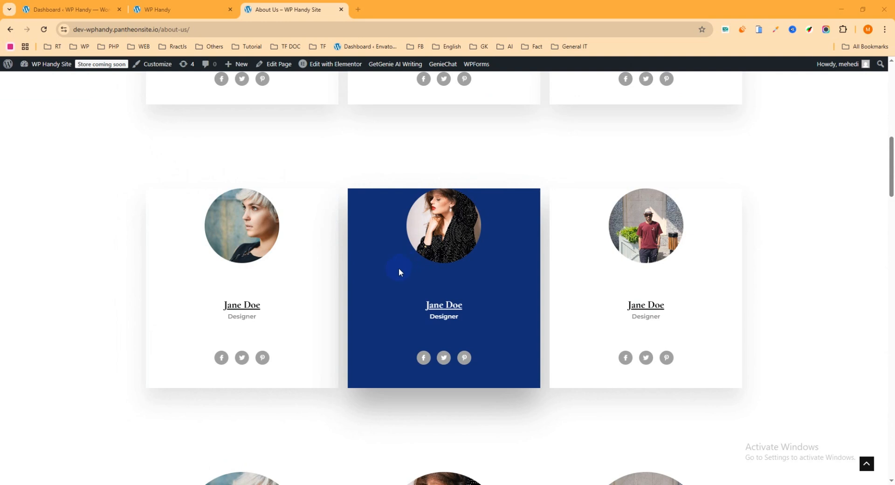
pyautogui.scroll(-3, 398, 270)
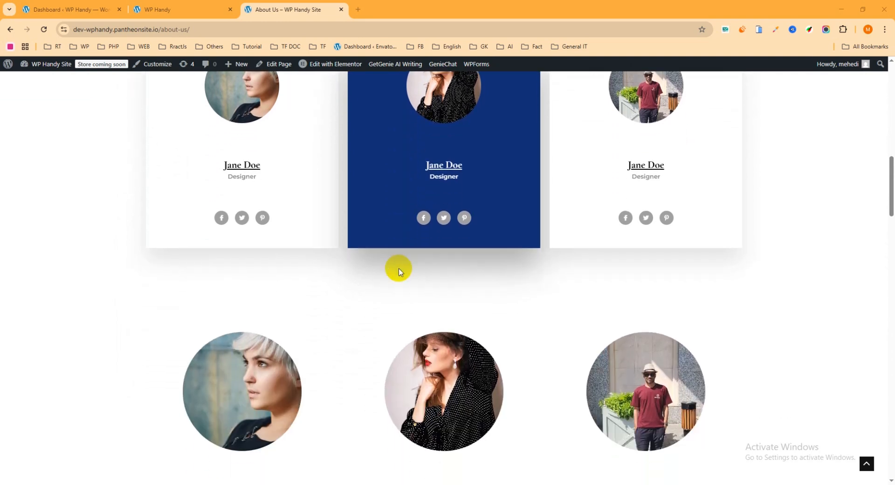
pyautogui.scroll(-4, 125, 297)
pyautogui.scroll(2, 139, 273)
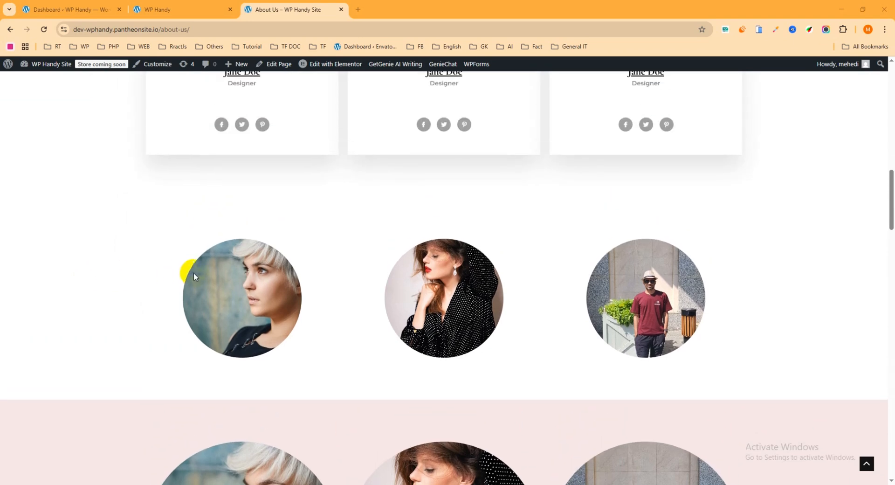
pyautogui.scroll(-5, 617, 300)
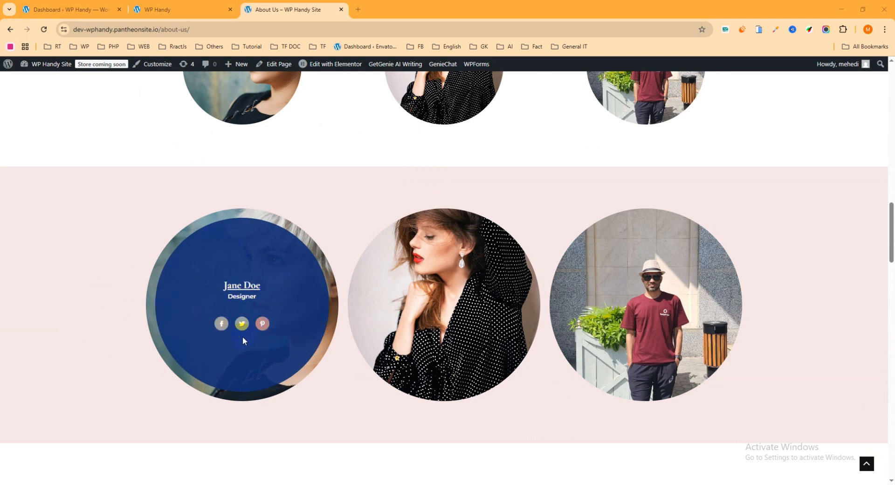
pyautogui.scroll(-7, 489, 336)
pyautogui.scroll(8, 466, 345)
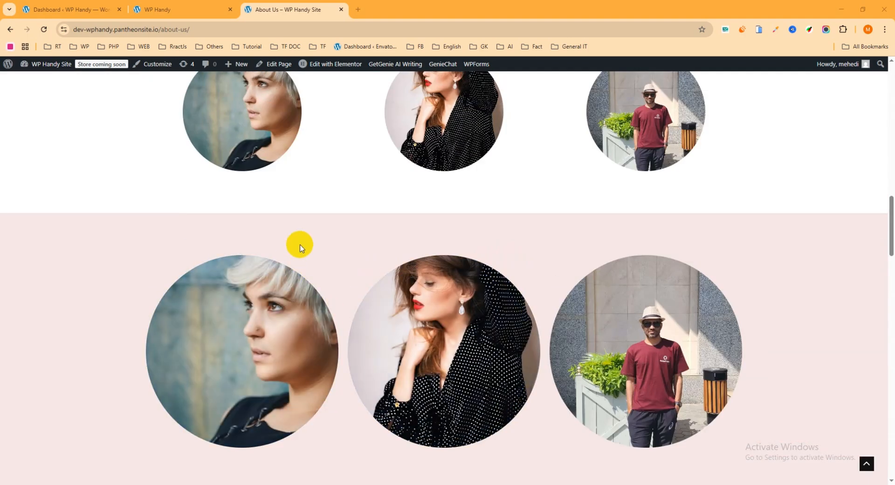
# Go to the WP Handy dashboard and search the plugins available for adding for "elementskits"
pyautogui.click(64, 6)
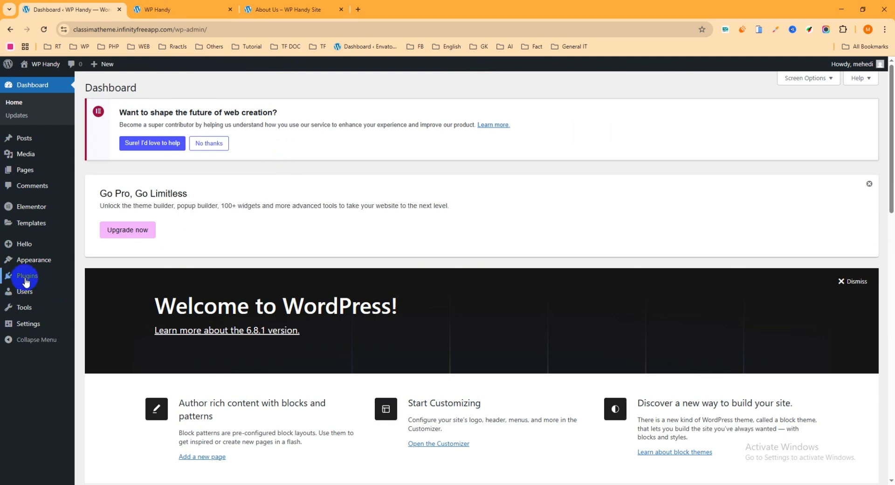
pyautogui.moveTo(24, 277)
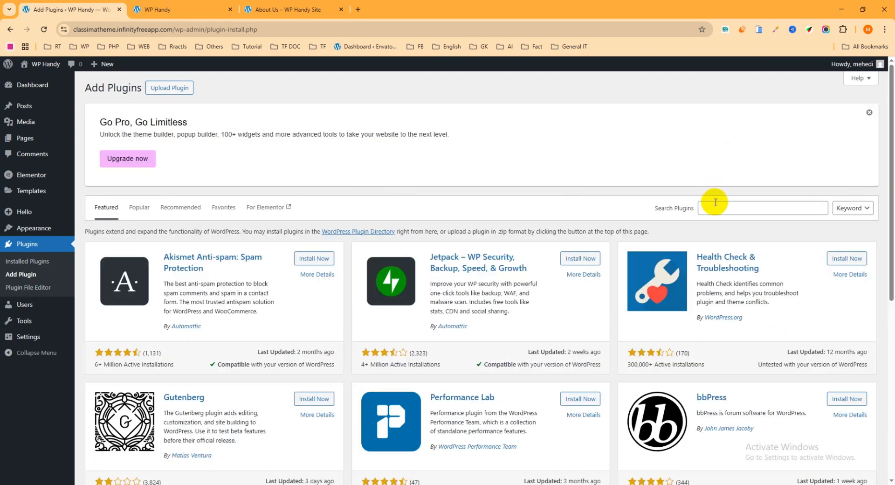
pyautogui.click(719, 201)
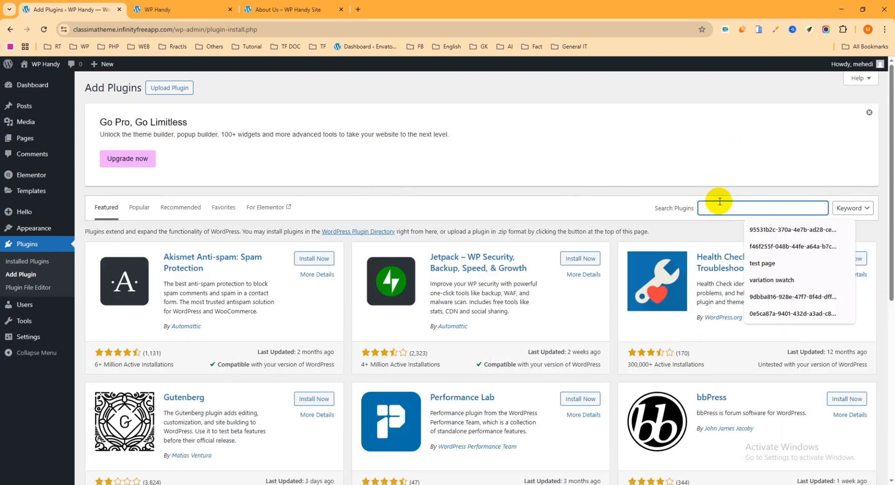
pyautogui.write('elemen')
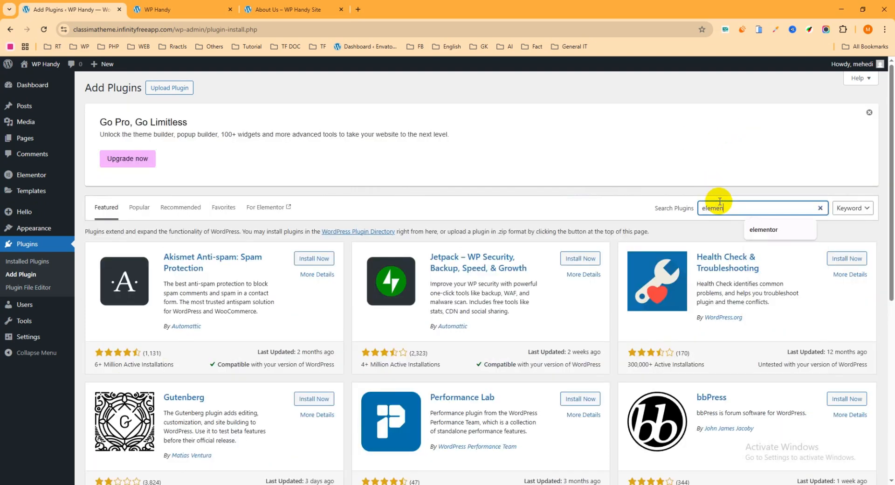
pyautogui.write('tskits')
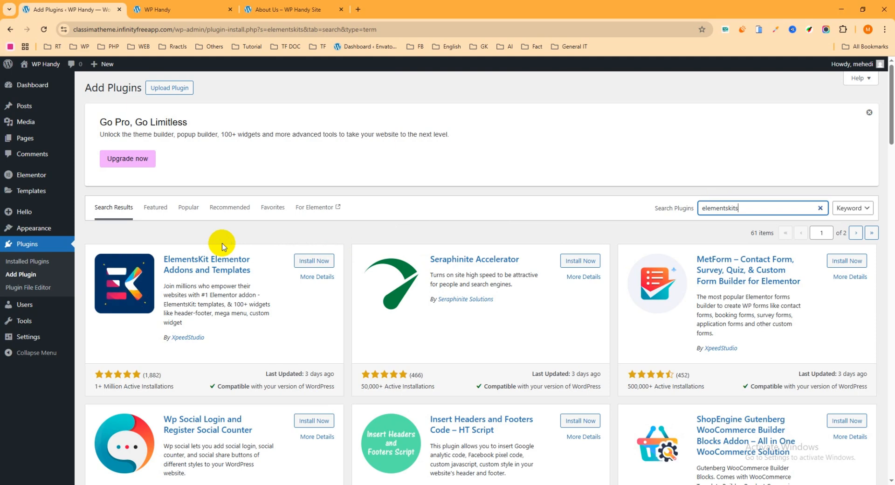
# Install and activate ElementsKit Elementor Addons and Templates, and return to the wp-admin dashboard home
pyautogui.click(307, 260)
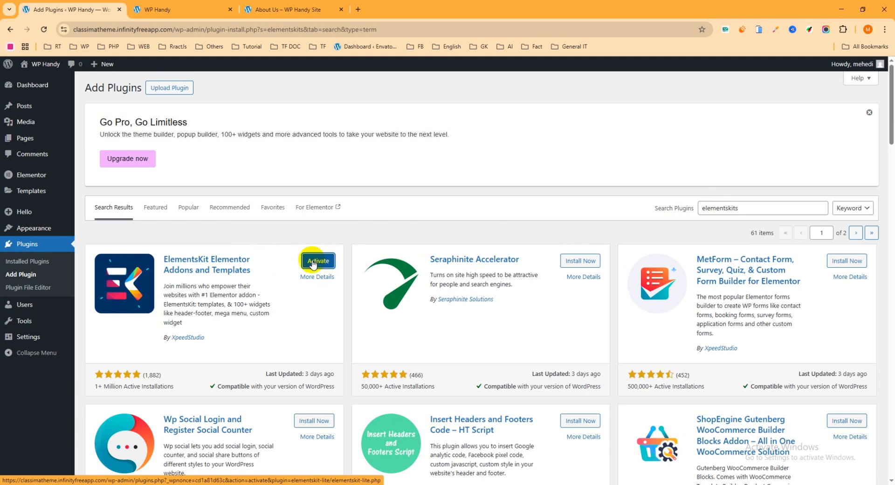
pyautogui.click(314, 264)
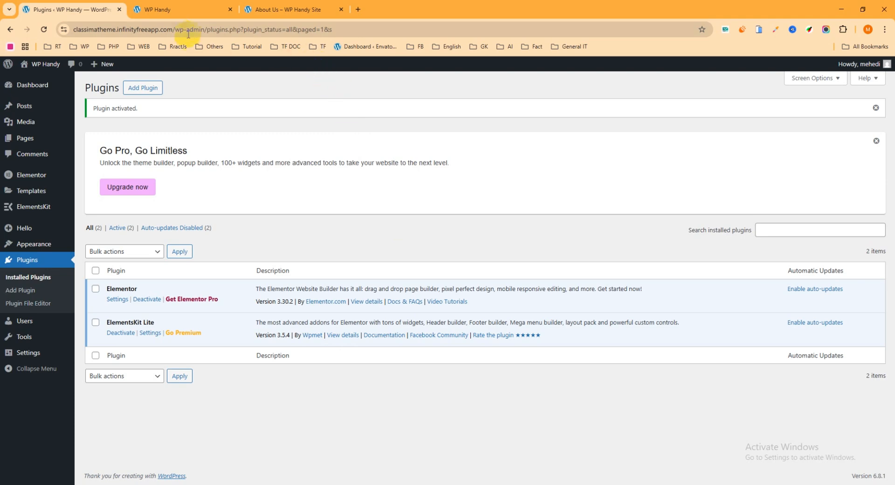
pyautogui.moveTo(209, 29); pyautogui.dragTo(519, 55)
pyautogui.press('BackSpace')
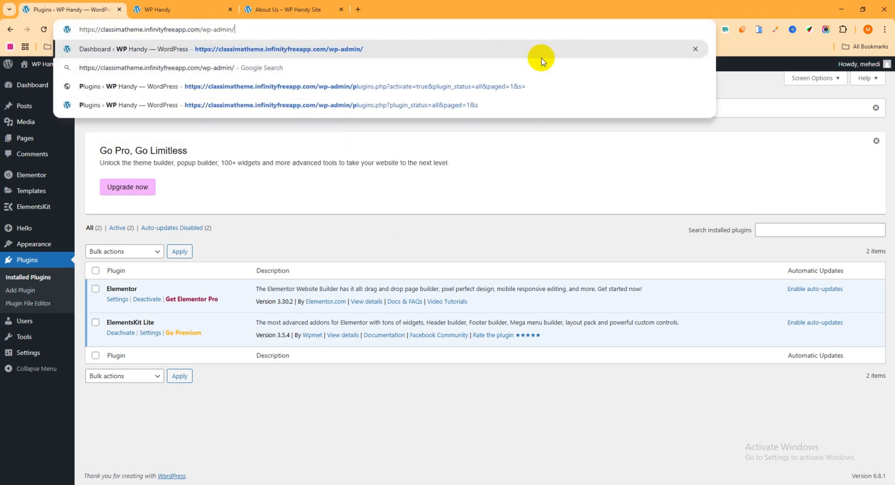
pyautogui.press('Return')
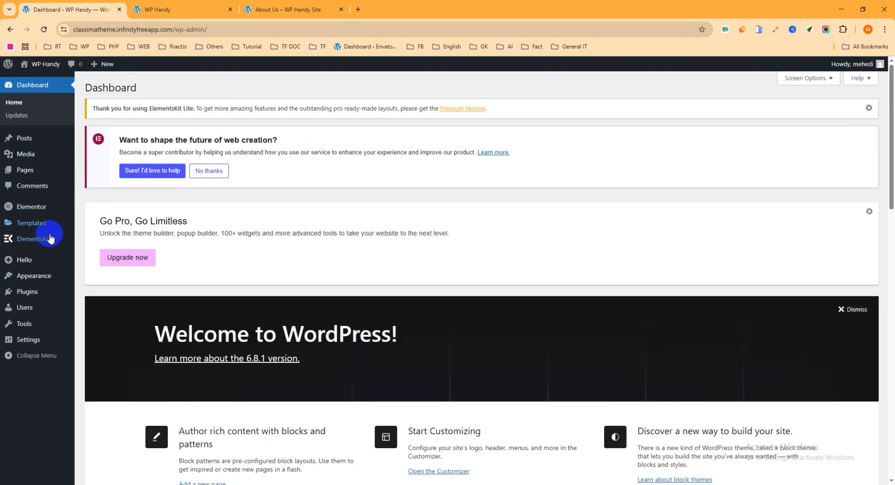
# Open the settings of ElementsKit Lite from the installed plugins
pyautogui.moveTo(29, 240)
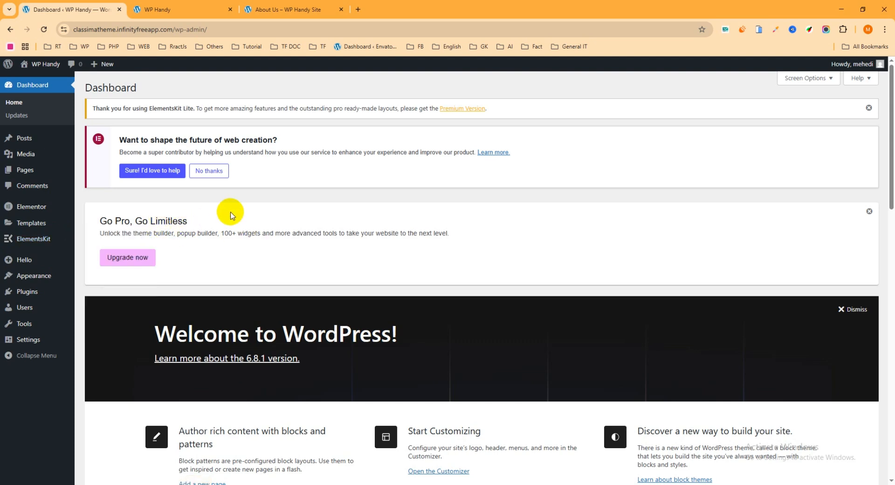
pyautogui.click(33, 293)
pyautogui.click(112, 294)
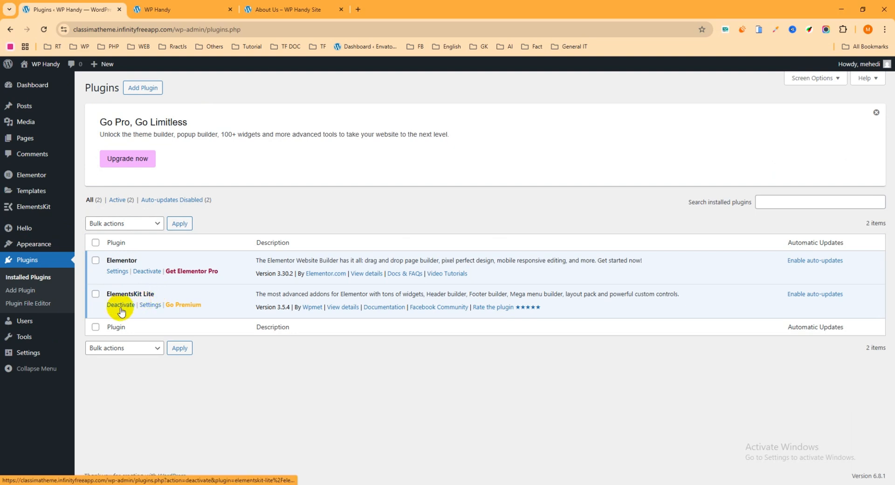
pyautogui.click(148, 307)
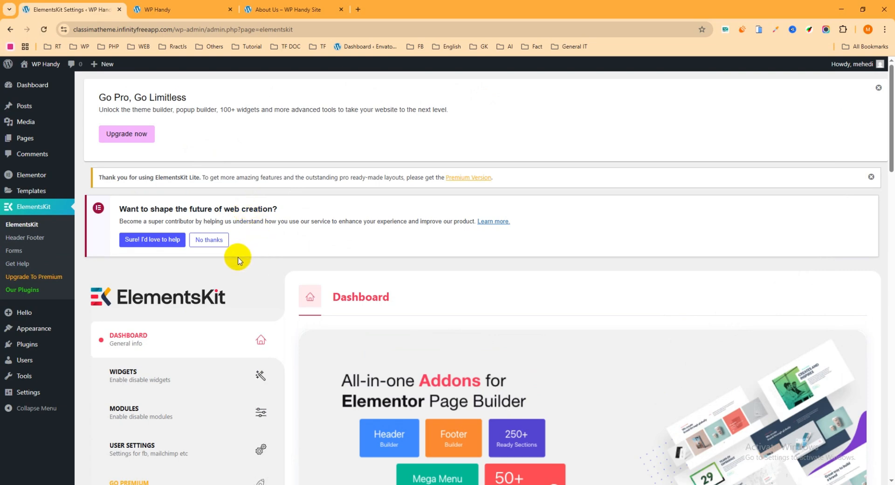
# Make sure the Team widget is switched on in the ElementsKit widgets list and save the changes
pyautogui.scroll(-1, 256, 258)
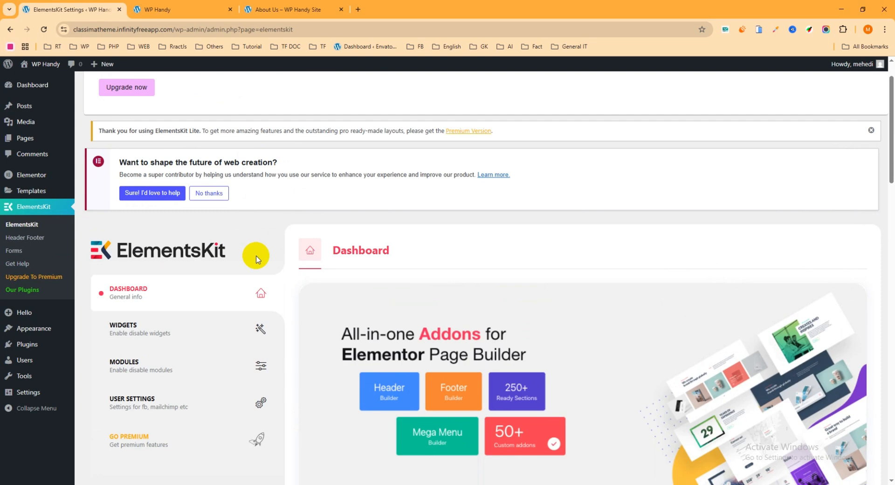
pyautogui.scroll(-2, 228, 254)
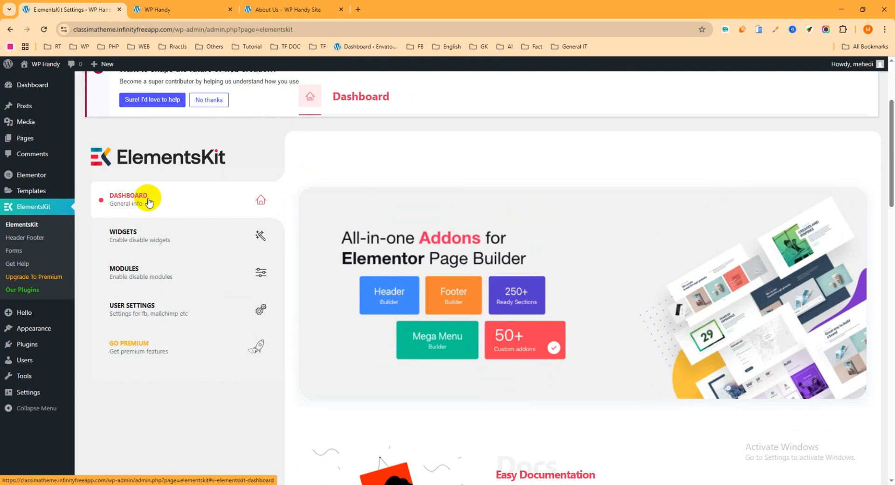
pyautogui.click(143, 233)
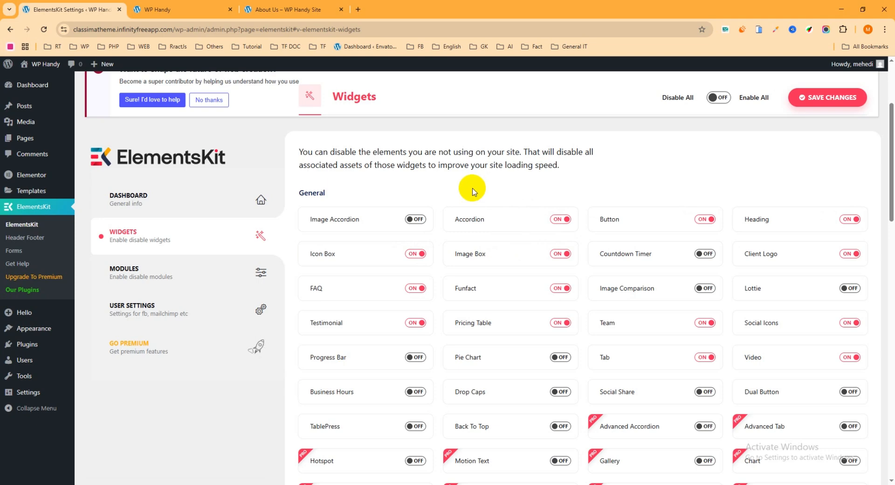
pyautogui.click(705, 325)
pyautogui.click(704, 325)
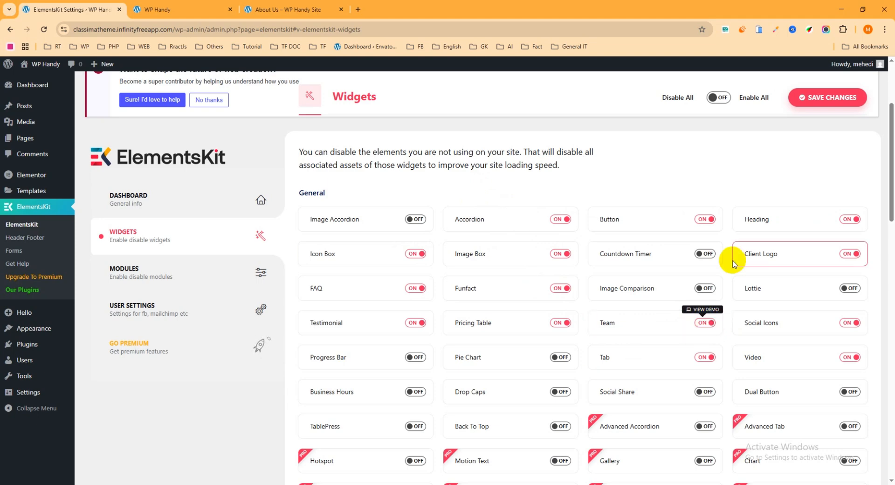
pyautogui.click(822, 98)
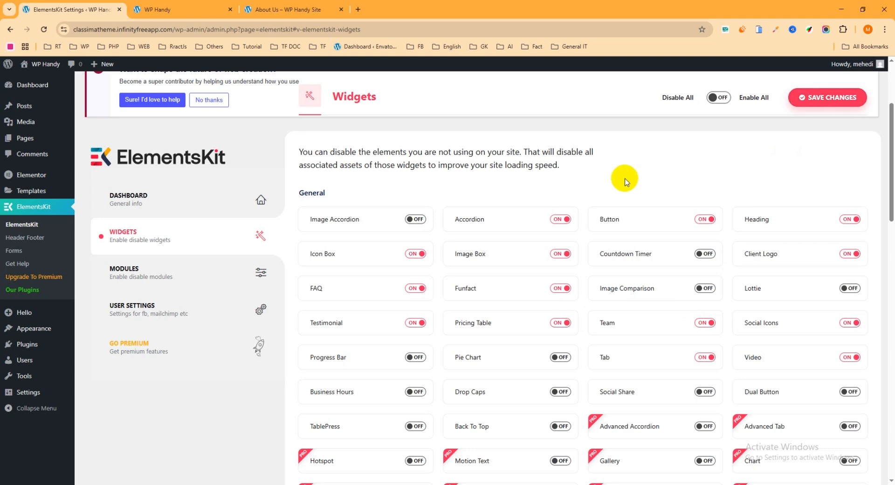
# Open the WP Handy home page for editing with Elementor in a new browser tab
pyautogui.click(181, 7)
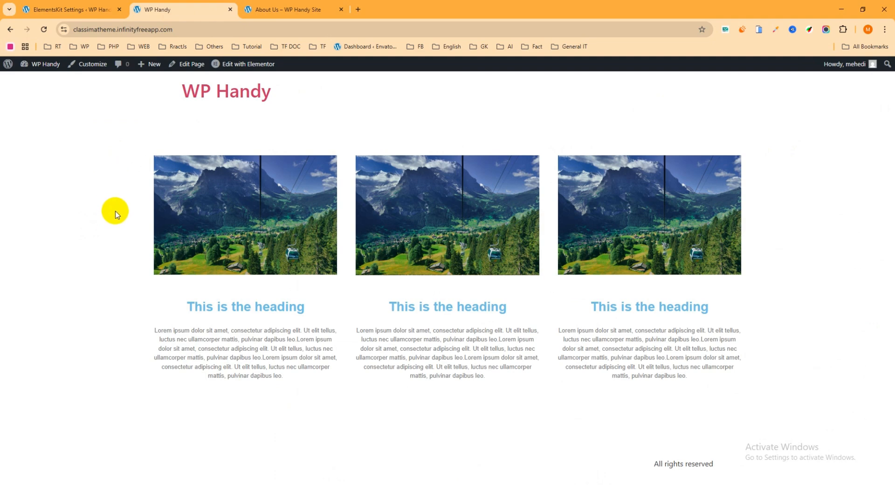
pyautogui.rightClick(228, 65)
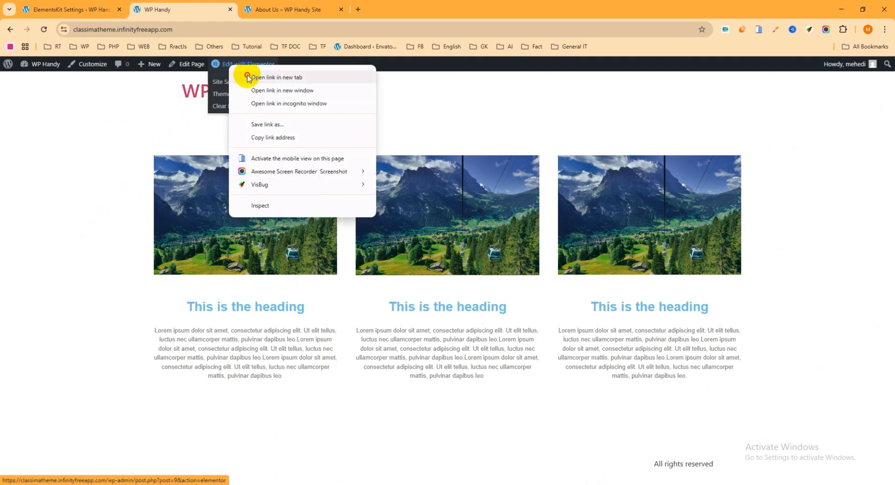
pyautogui.click(242, 77)
pyautogui.click(290, 11)
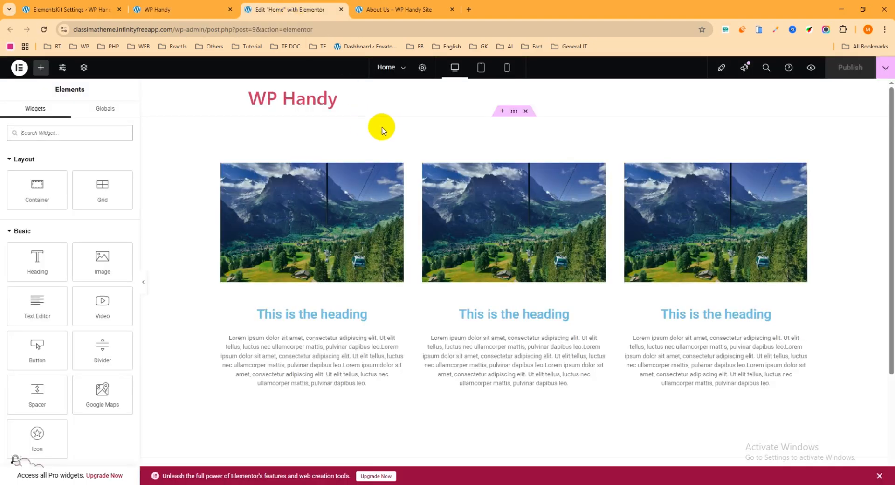
# Add a new flexbox container with a single downward-direction structure below the existing image and text columns
pyautogui.scroll(-3, 401, 177)
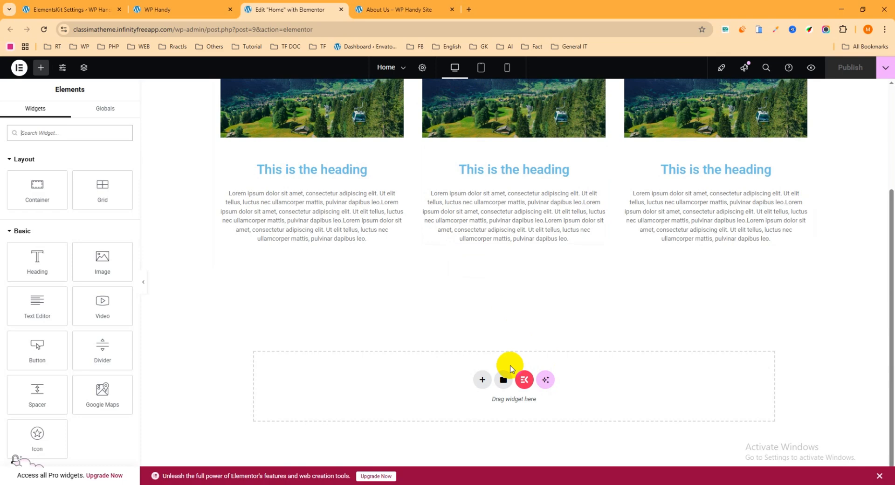
pyautogui.click(482, 379)
pyautogui.click(483, 404)
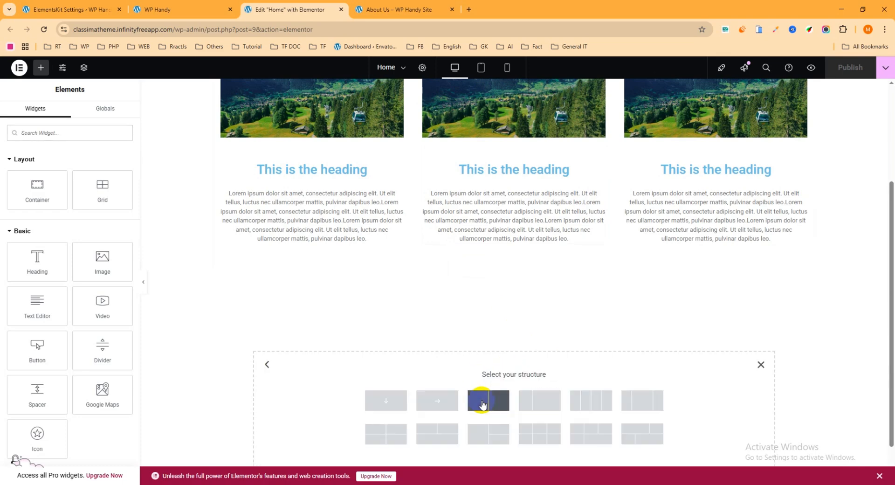
pyautogui.click(389, 403)
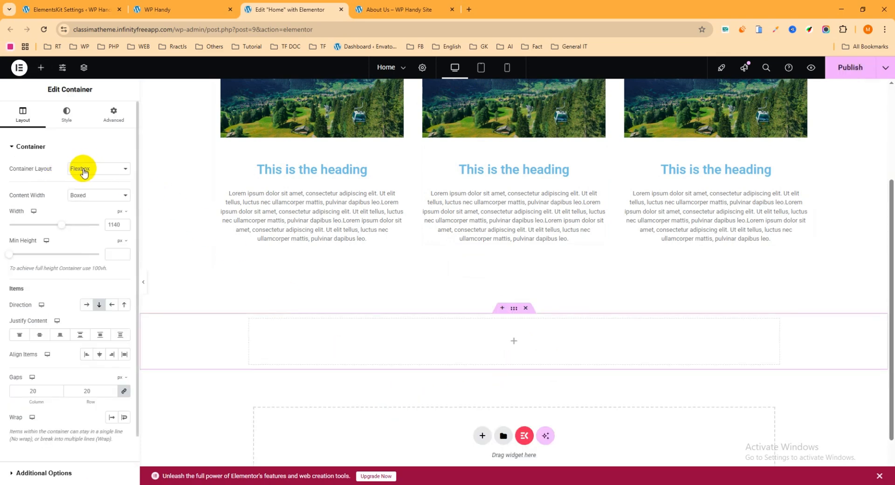
# Set the new container's content width to Full Width and its width to 1905 px
pyautogui.click(89, 199)
pyautogui.click(90, 218)
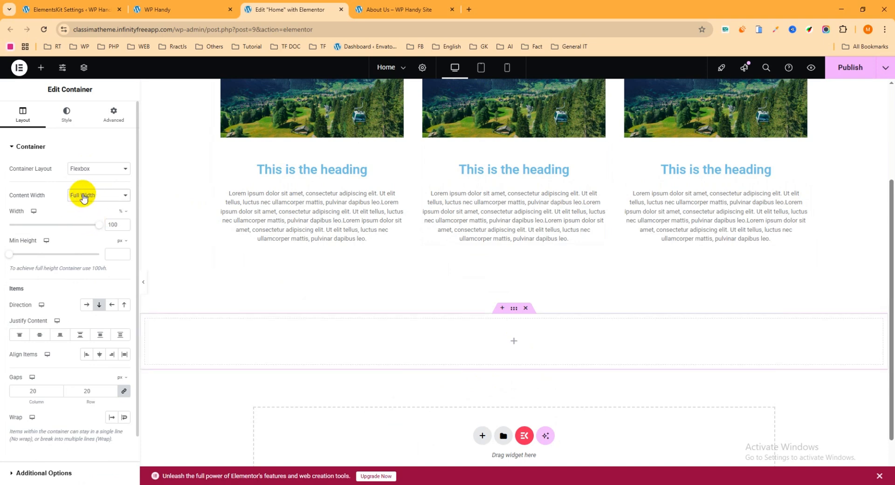
pyautogui.click(123, 213)
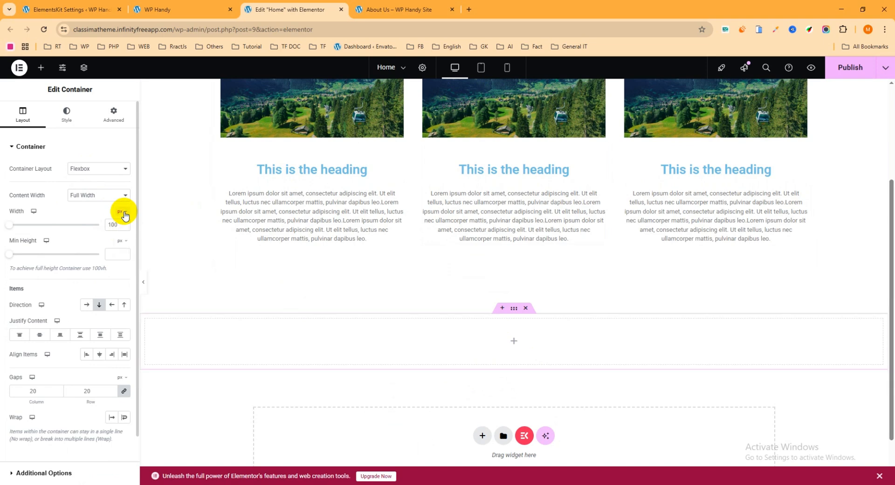
pyautogui.write('1')
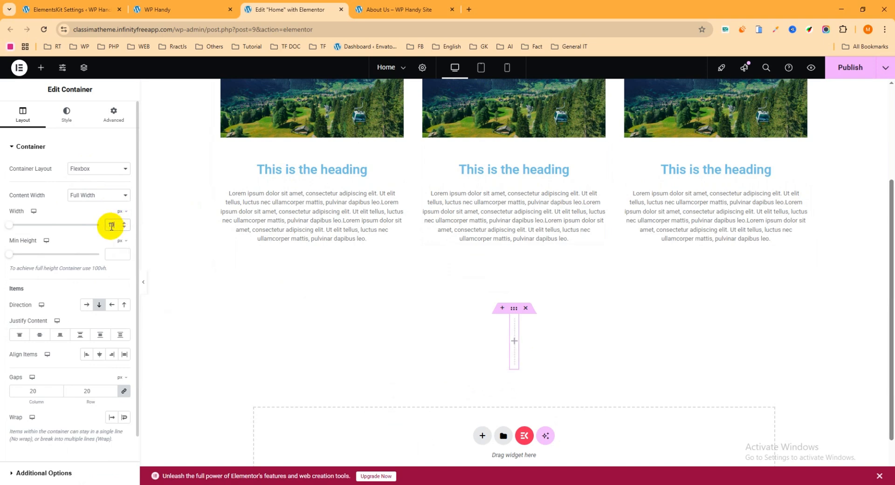
pyautogui.write('905')
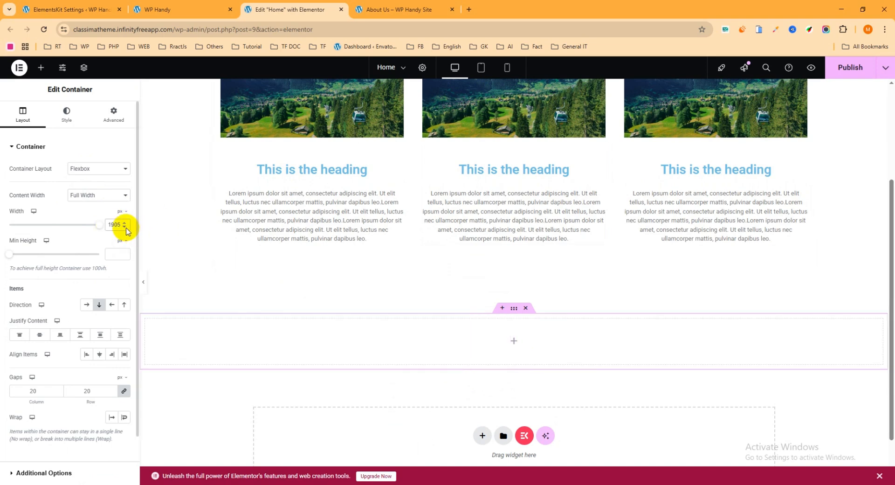
# Set the new container's padding to 90 px top and bottom and 60 px right and left, and publish the page
pyautogui.click(117, 123)
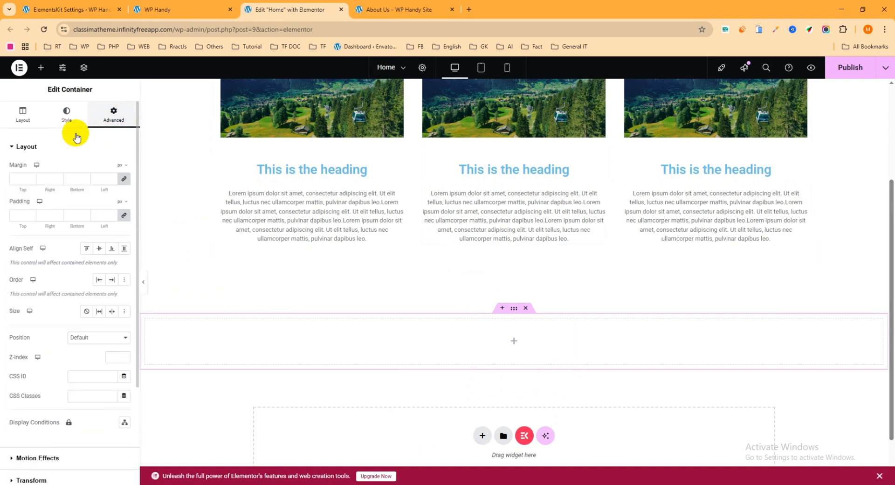
pyautogui.click(19, 216)
pyautogui.write('90')
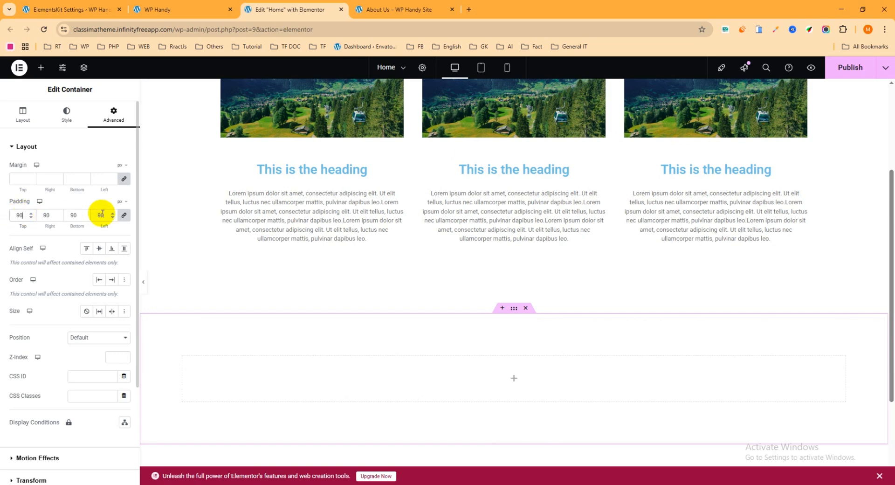
pyautogui.click(124, 214)
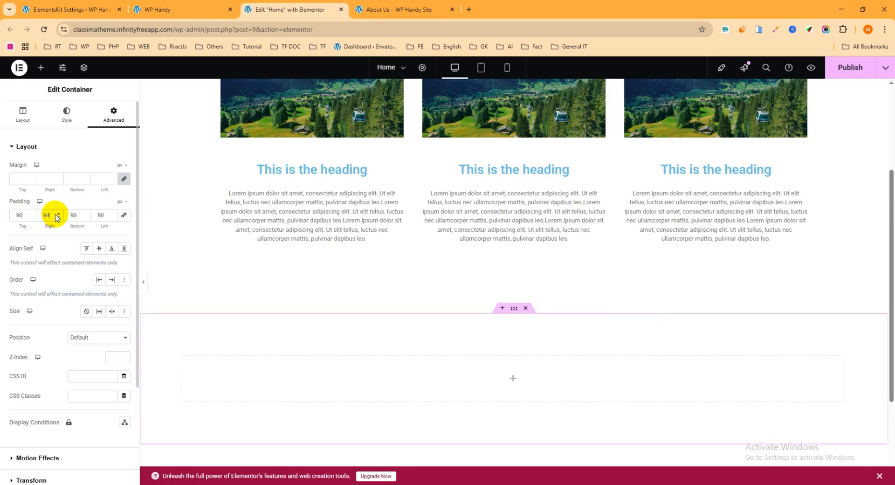
pyautogui.click(38, 215)
pyautogui.write('6')
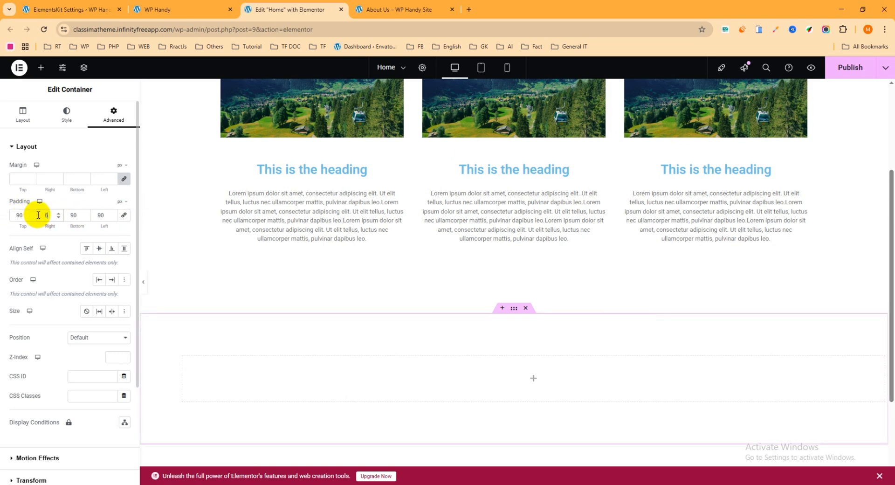
pyautogui.write('0')
pyautogui.moveTo(107, 214); pyautogui.dragTo(73, 216)
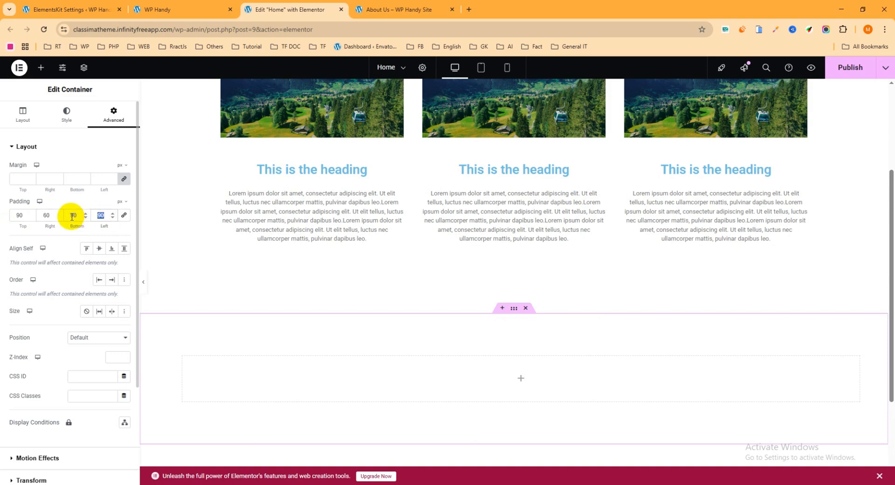
pyautogui.write('60')
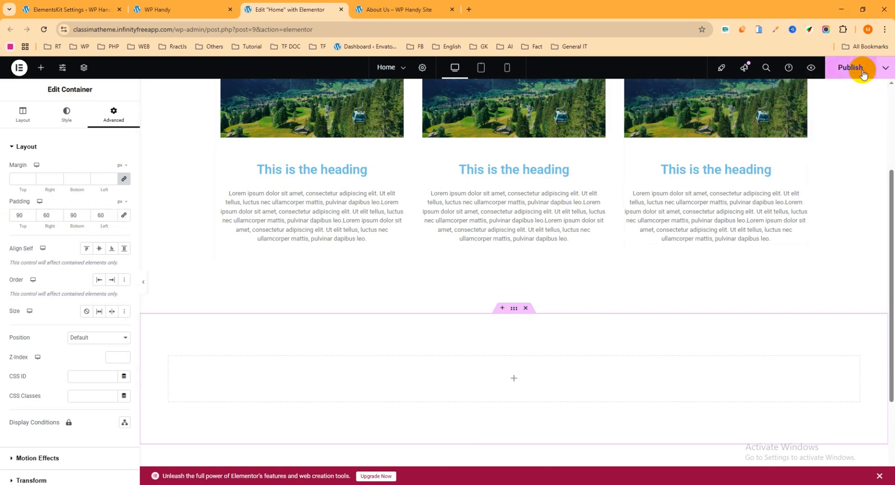
pyautogui.scroll(-2, 399, 288)
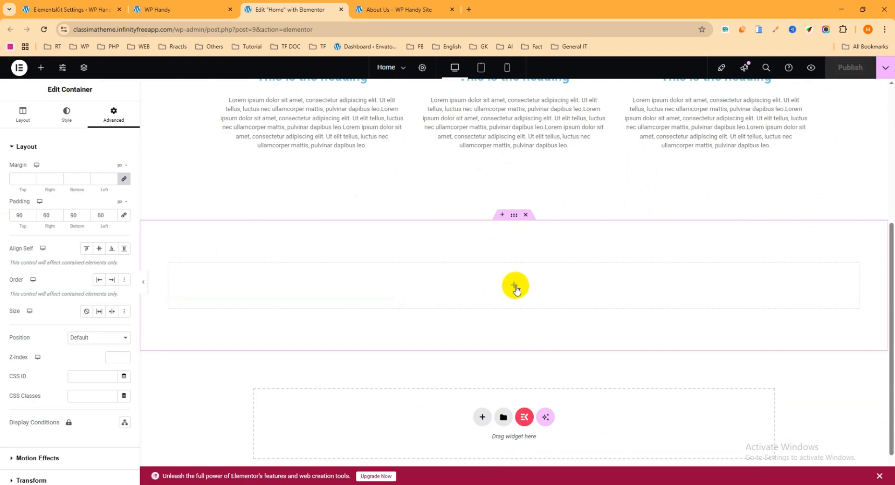
# Review the team member cards on the About Us page of the WP Handy Site and return to the home page editor
pyautogui.click(425, 10)
pyautogui.scroll(16, 343, 260)
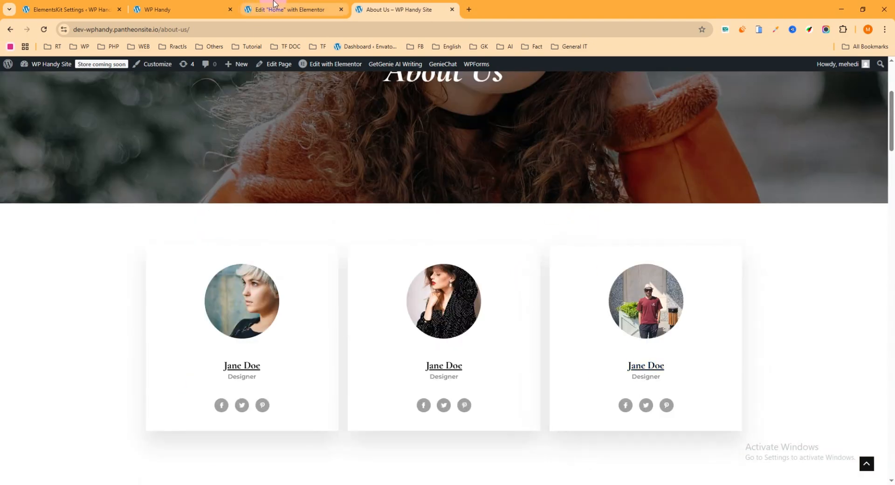
pyautogui.click(274, 5)
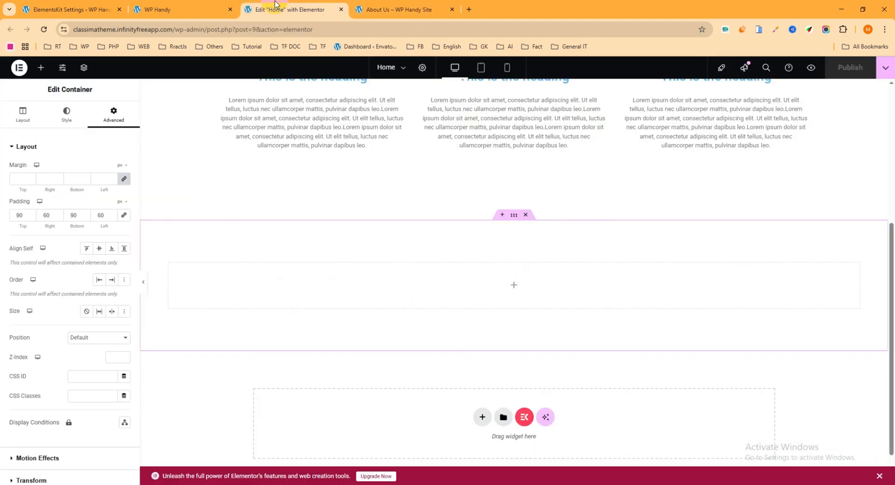
# Nest a container inside the padded one with Full Width content and a 1280 px width, and center its self-alignment
pyautogui.click(43, 69)
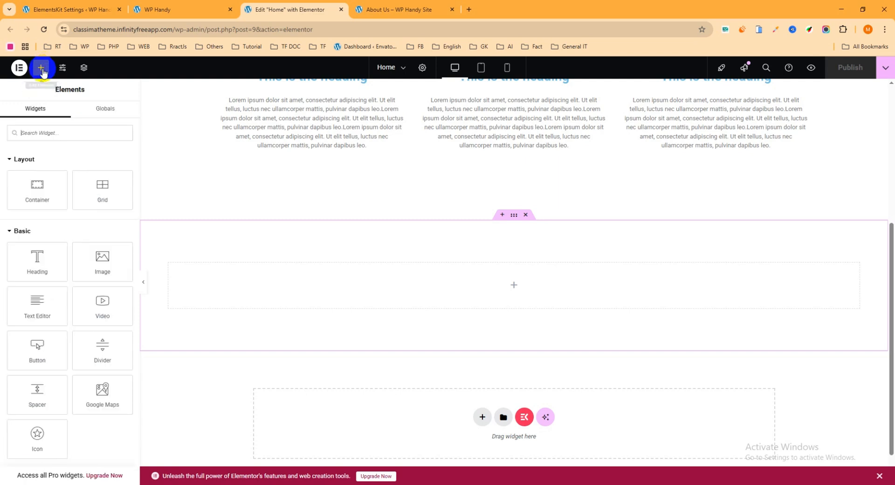
pyautogui.moveTo(44, 195); pyautogui.dragTo(511, 290)
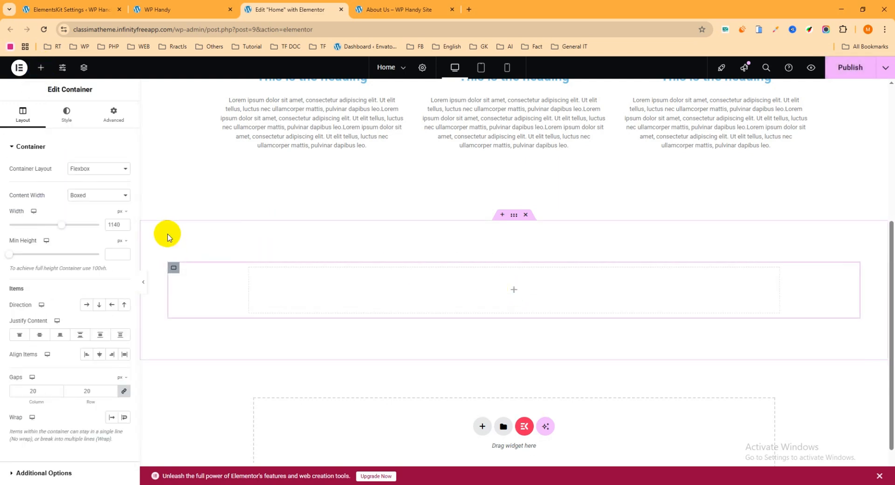
pyautogui.click(95, 196)
pyautogui.click(98, 218)
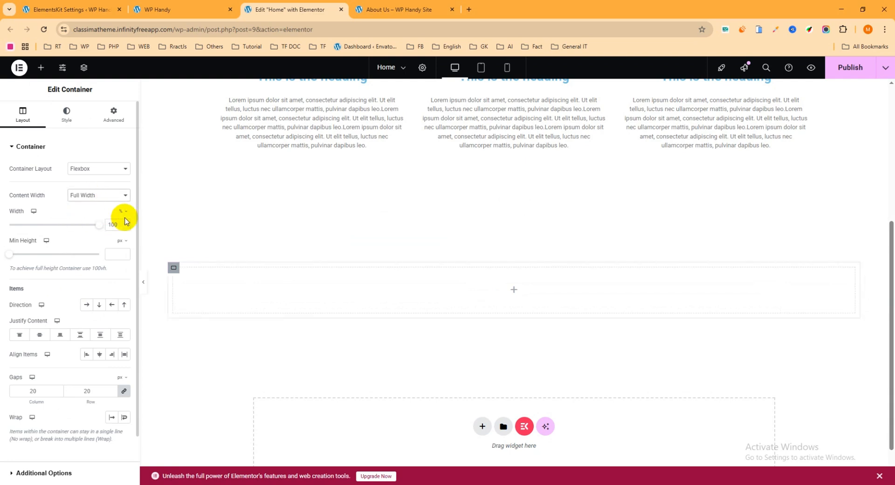
pyautogui.click(127, 212)
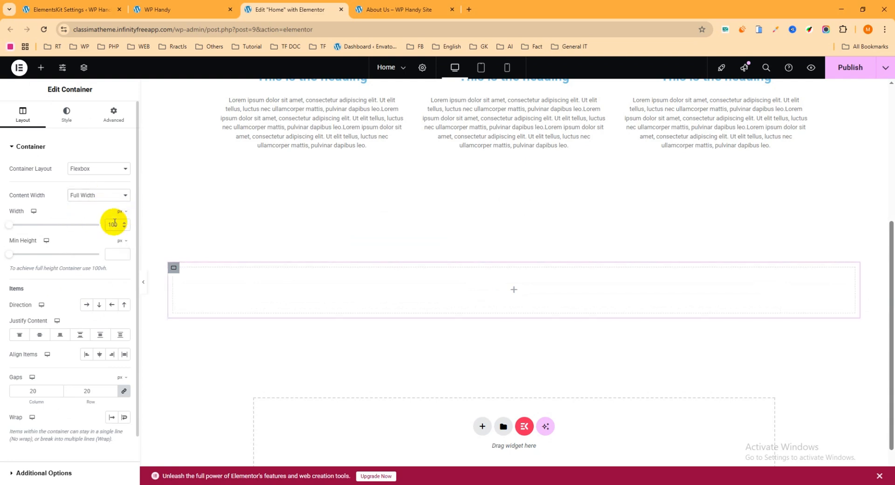
pyautogui.write('128')
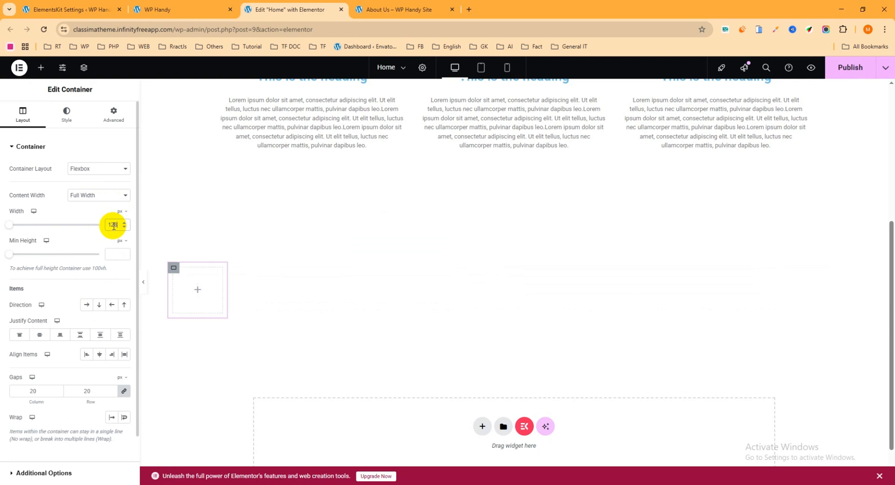
pyautogui.write('0')
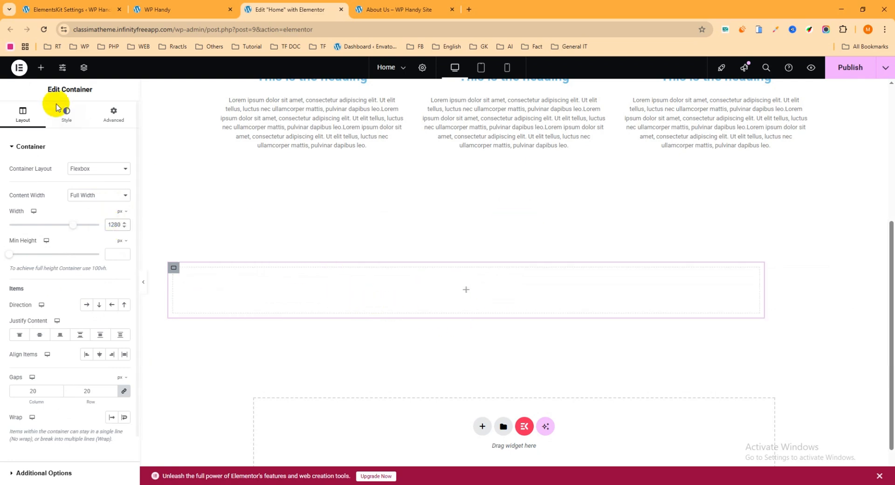
pyautogui.click(115, 122)
pyautogui.click(98, 250)
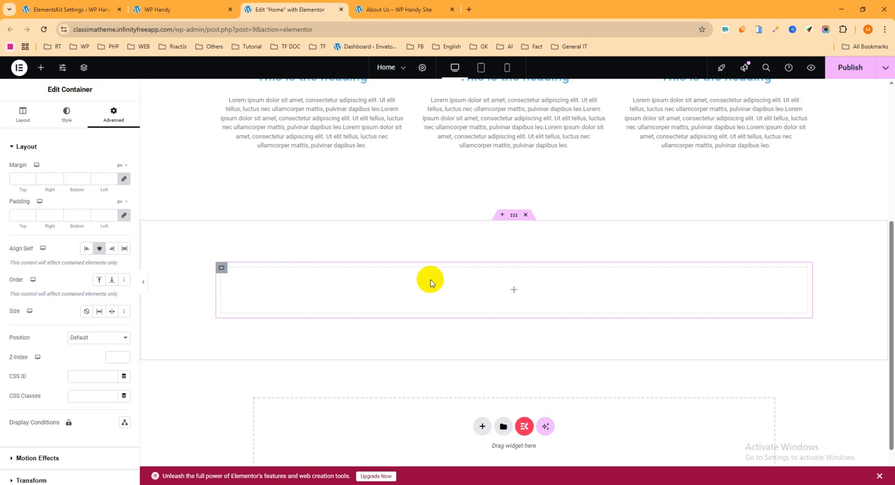
# Add a container inside the 1280 px container and duplicate it twice to get three inner containers
pyautogui.click(511, 287)
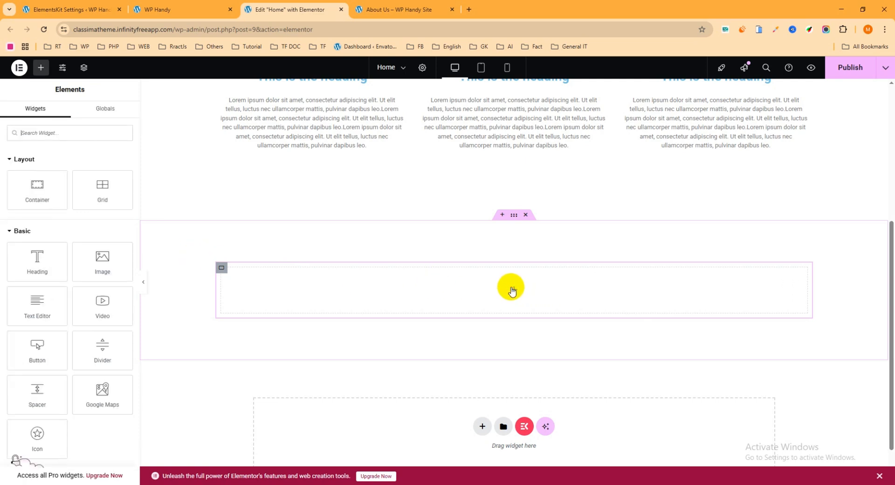
pyautogui.moveTo(36, 187); pyautogui.dragTo(480, 285)
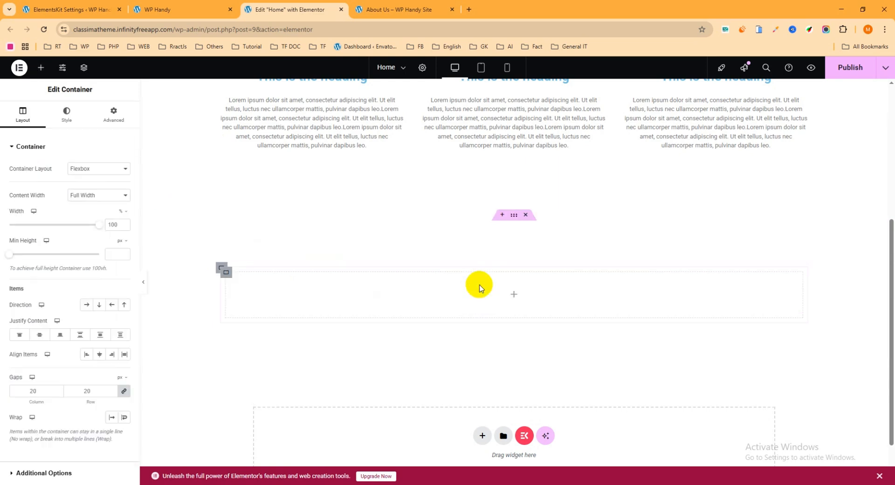
pyautogui.rightClick(225, 273)
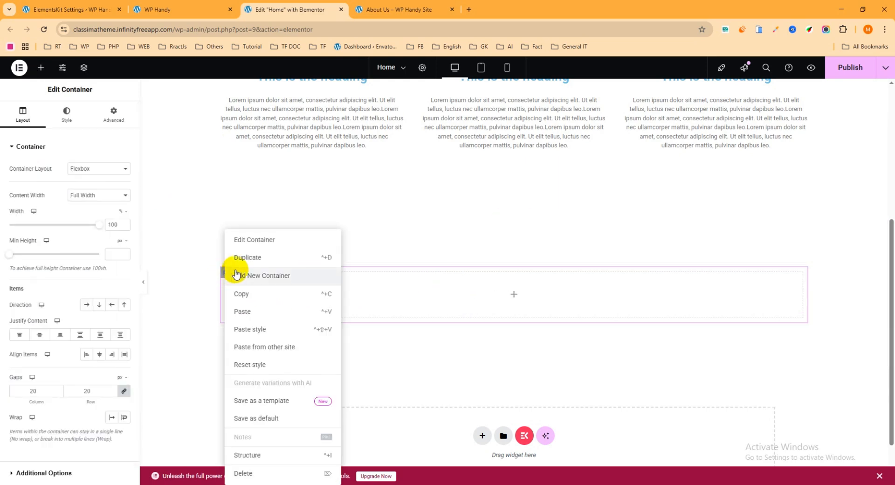
pyautogui.click(260, 261)
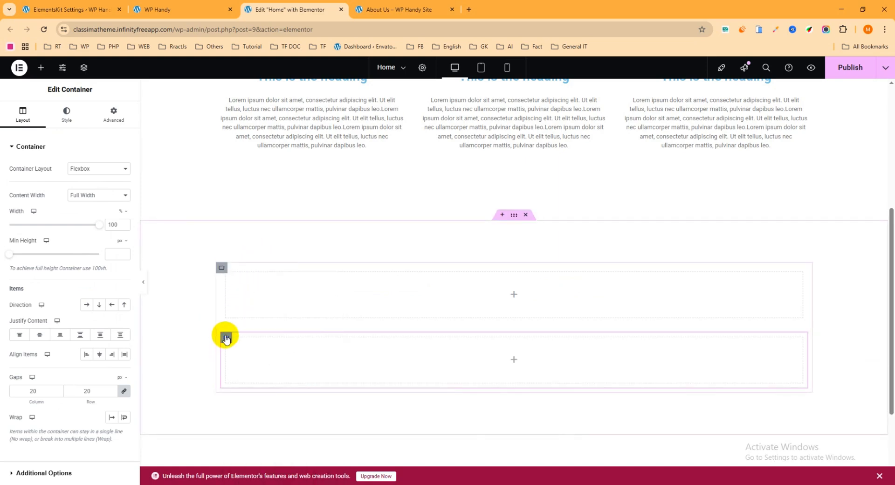
pyautogui.rightClick(226, 339)
pyautogui.click(250, 256)
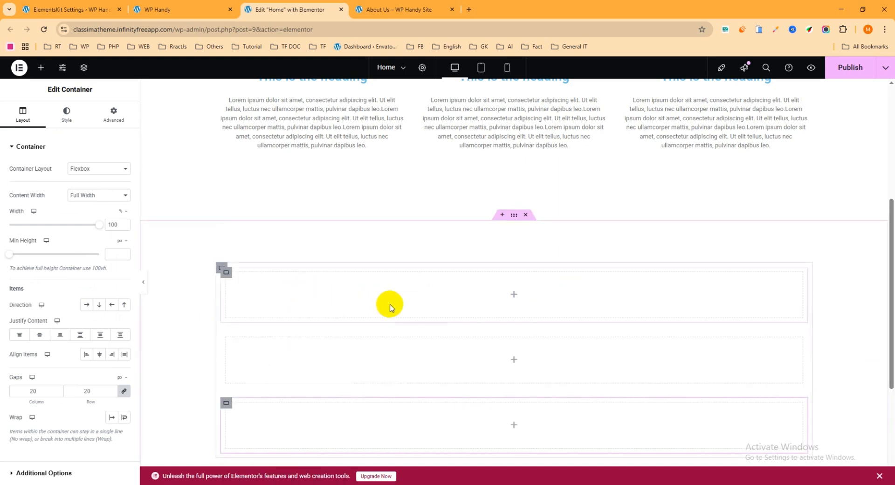
# Set the 1280 px container's direction to horizontal row so its three inner containers sit side by side
pyautogui.click(221, 268)
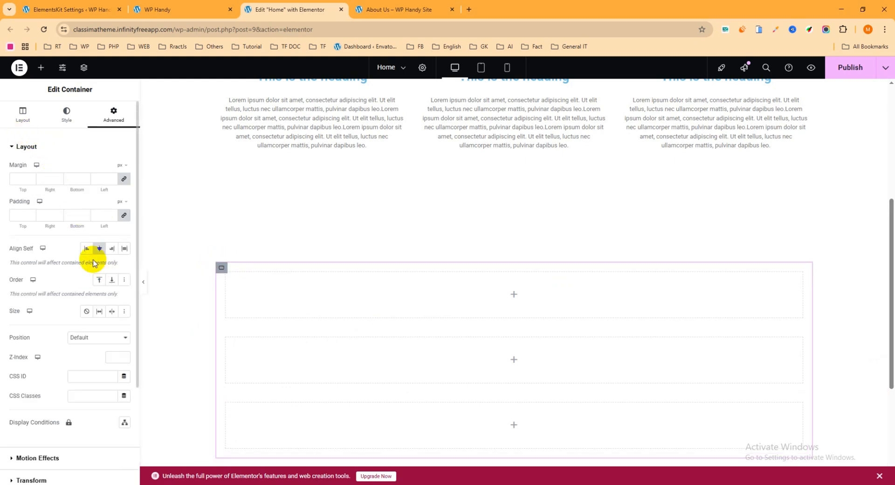
pyautogui.click(22, 113)
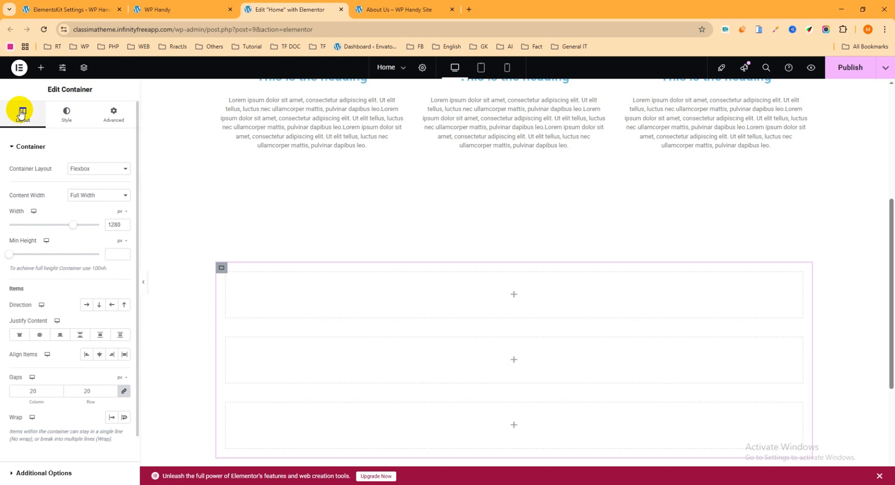
pyautogui.click(87, 305)
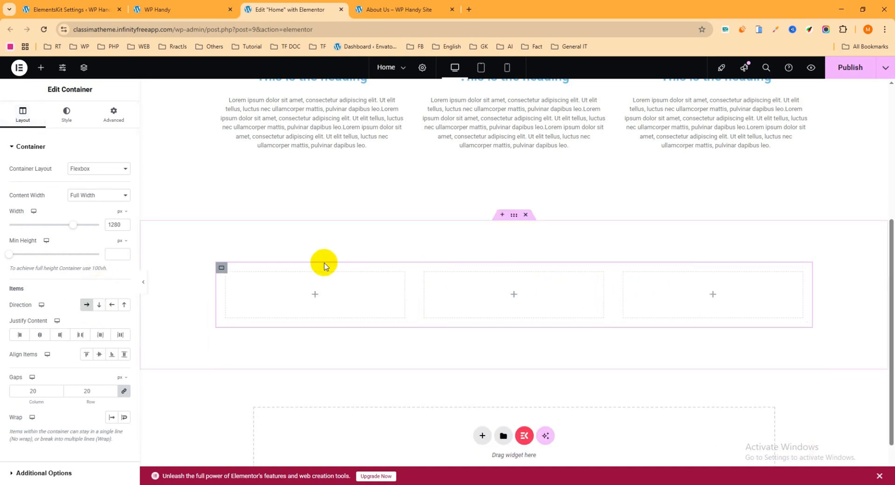
# Find the ElementsKit Team widget and place it in the first of the three columns
pyautogui.click(315, 294)
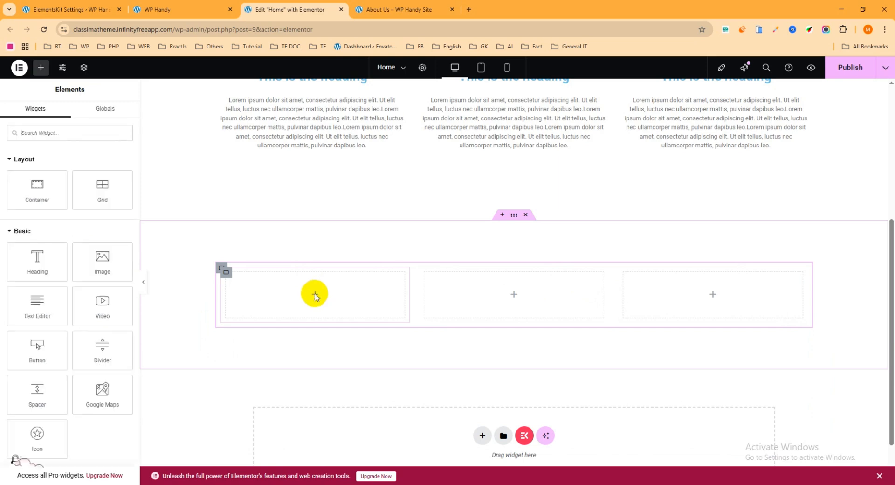
pyautogui.click(54, 133)
pyautogui.write('team')
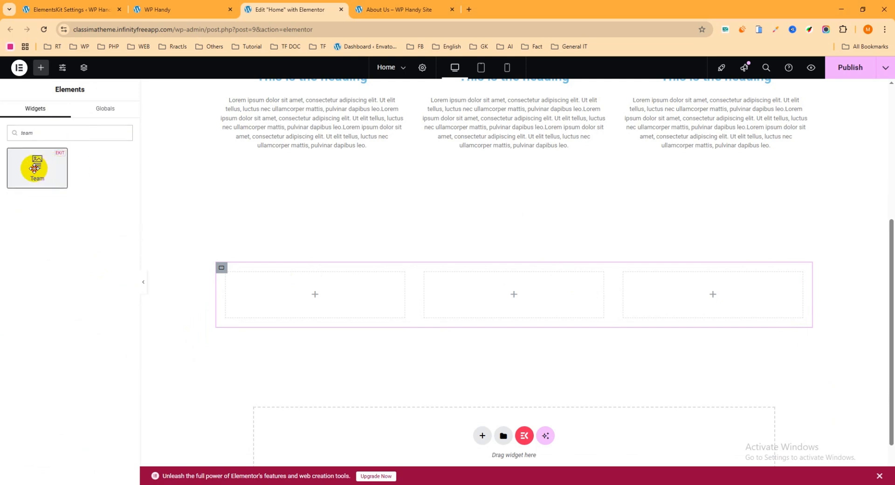
pyautogui.moveTo(34, 168); pyautogui.dragTo(338, 296)
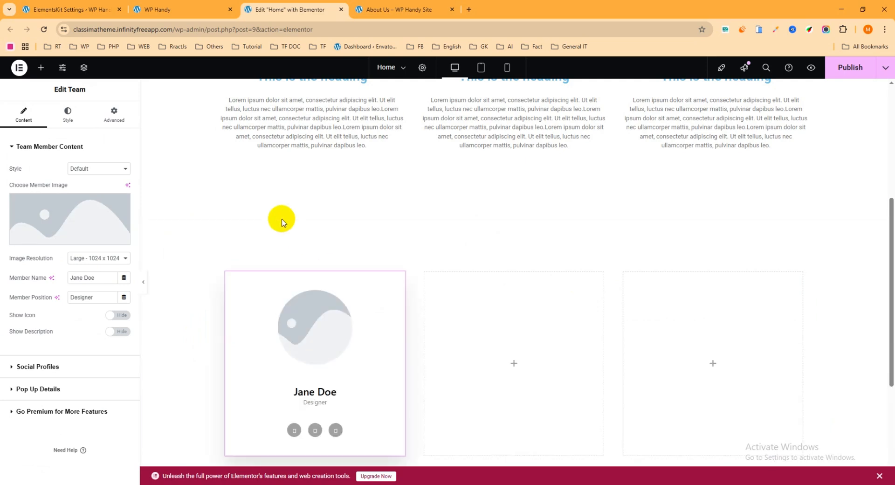
# Start uploading files for the team member image and browse to the Team folder in Downloads
pyautogui.scroll(-1, 320, 265)
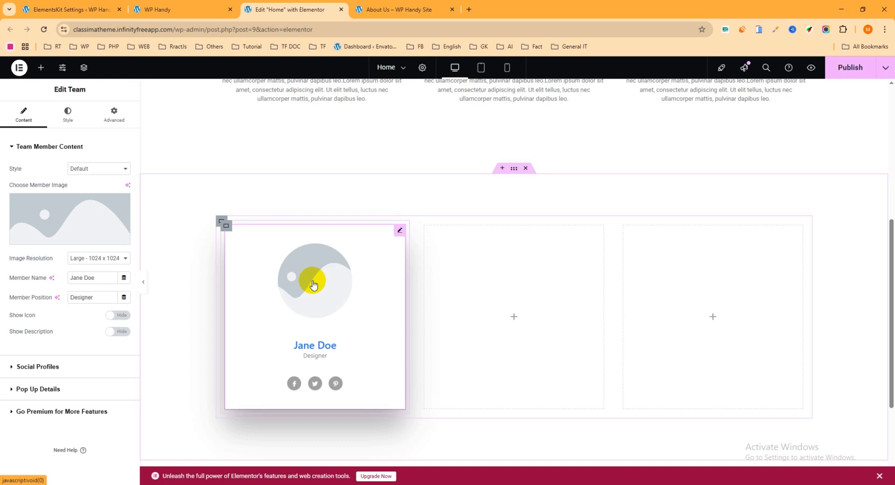
pyautogui.click(63, 215)
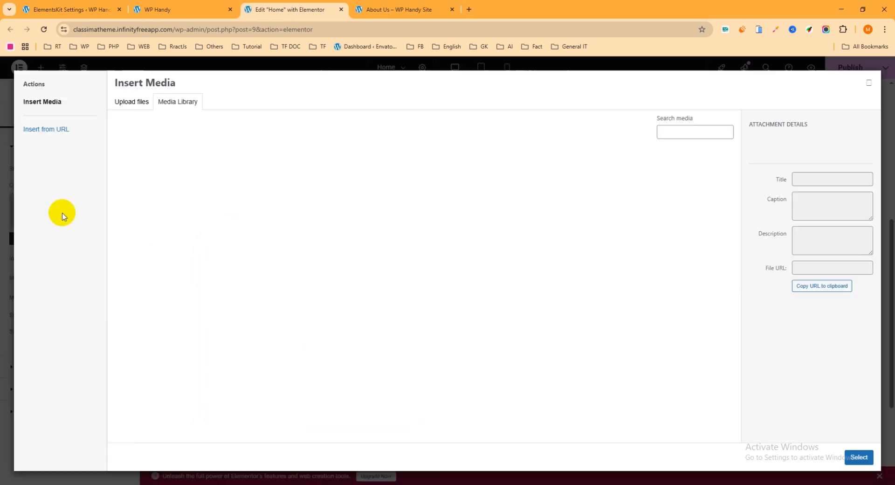
pyautogui.click(135, 103)
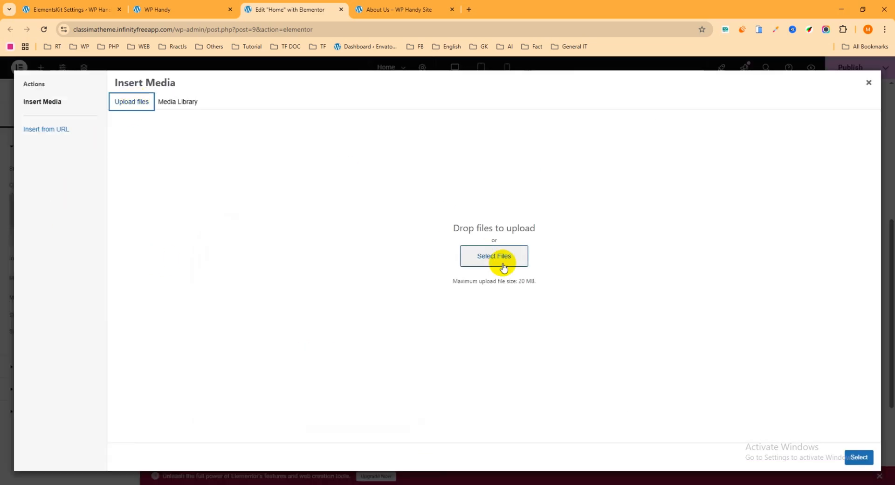
pyautogui.click(469, 249)
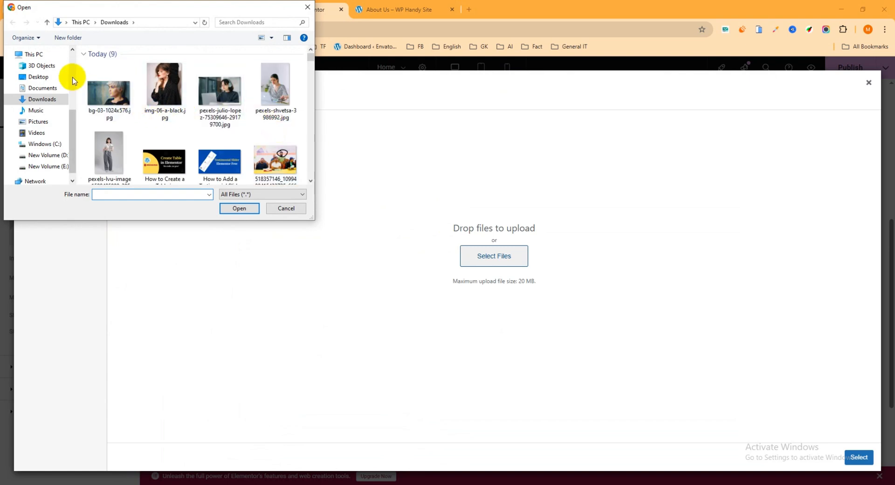
pyautogui.moveTo(71, 122); pyautogui.dragTo(65, 70)
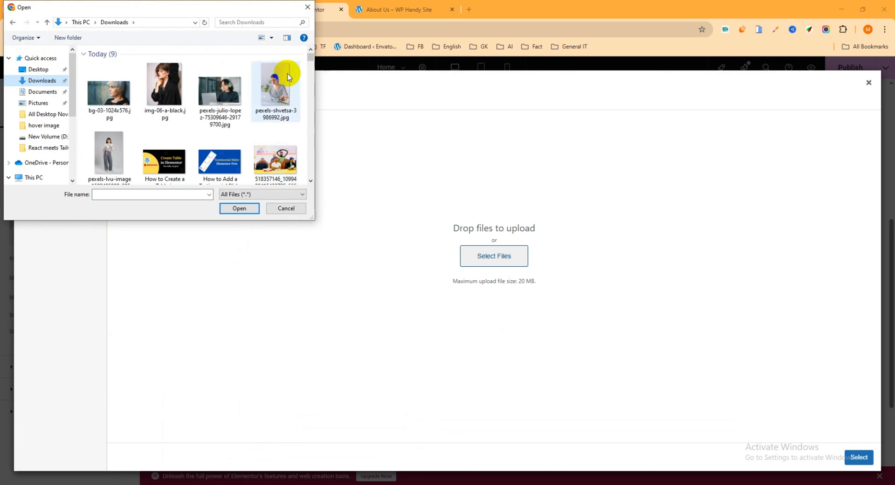
pyautogui.scroll(-1, 237, 119)
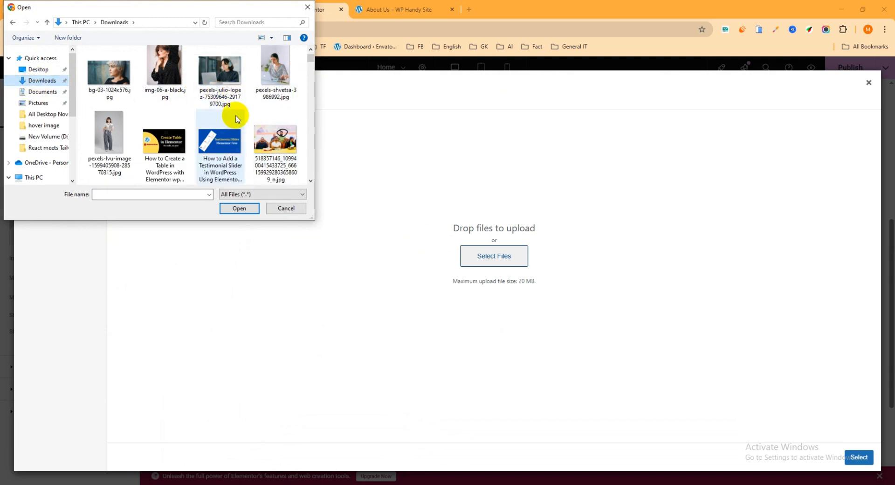
pyautogui.scroll(1, 237, 119)
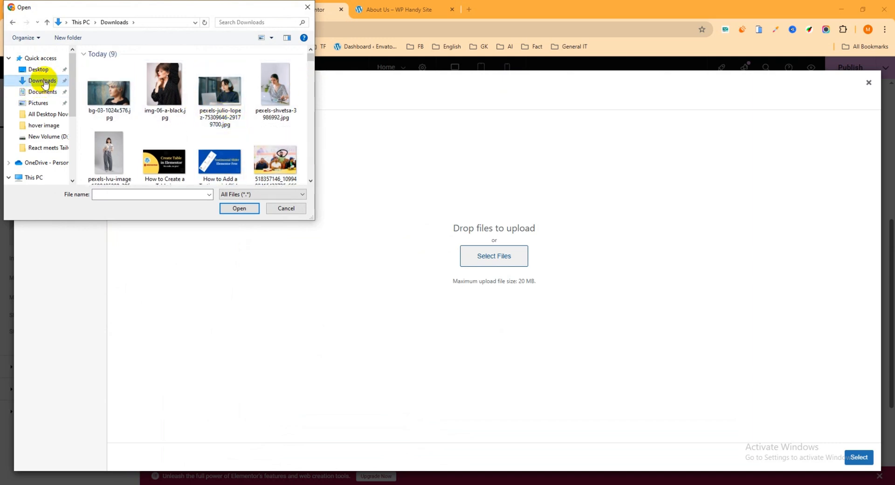
pyautogui.scroll(-3, 247, 114)
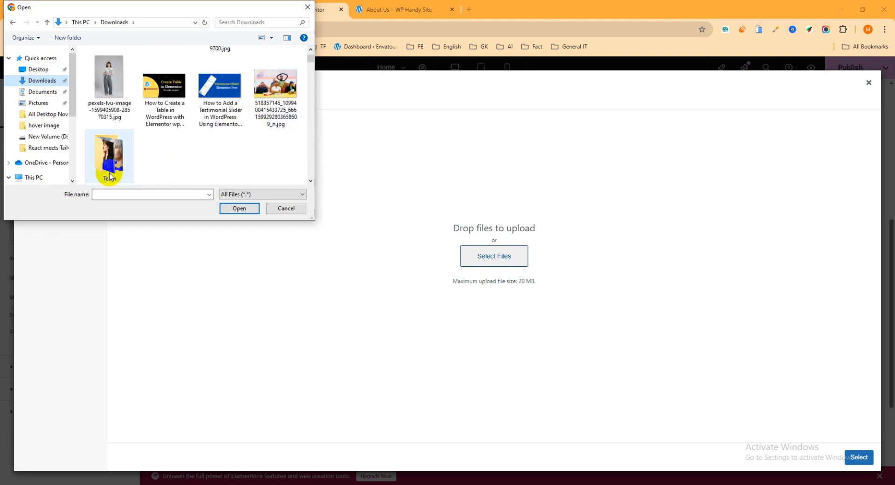
pyautogui.doubleClick(110, 176)
# Upload img-06-a-black.jpg, bg-03-1024x576.jpg and 1698214289745.JPEG, and use 1698214289745.jpeg as the member image
pyautogui.click(223, 74)
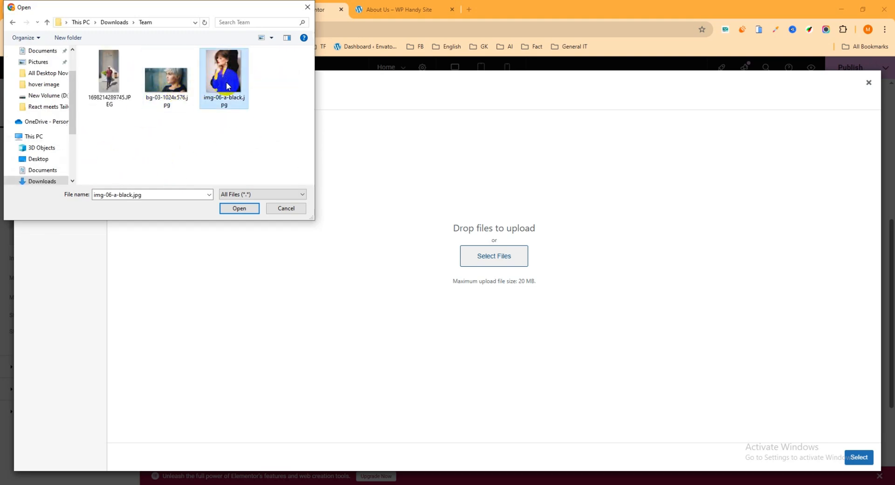
pyautogui.keyDown('ctrl'); pyautogui.click(173, 85); pyautogui.keyUp('ctrl')
pyautogui.keyDown('ctrl'); pyautogui.click(109, 74); pyautogui.keyUp('ctrl')
pyautogui.click(239, 208)
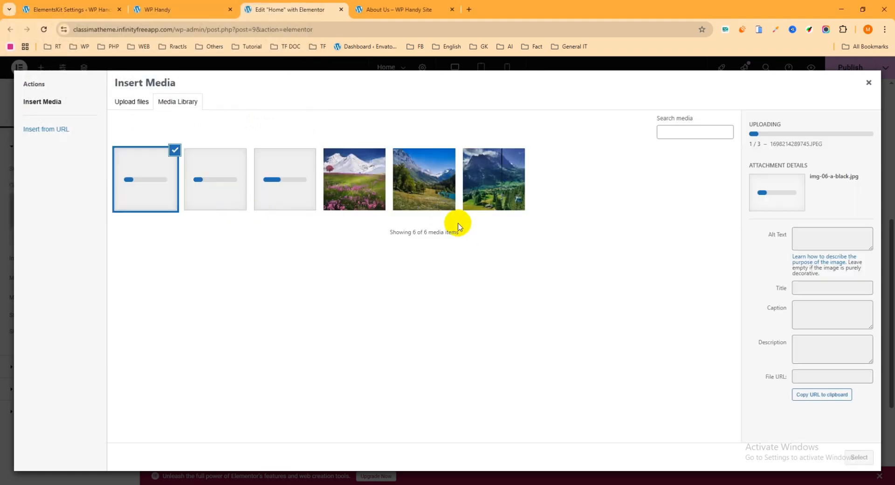
pyautogui.click(290, 187)
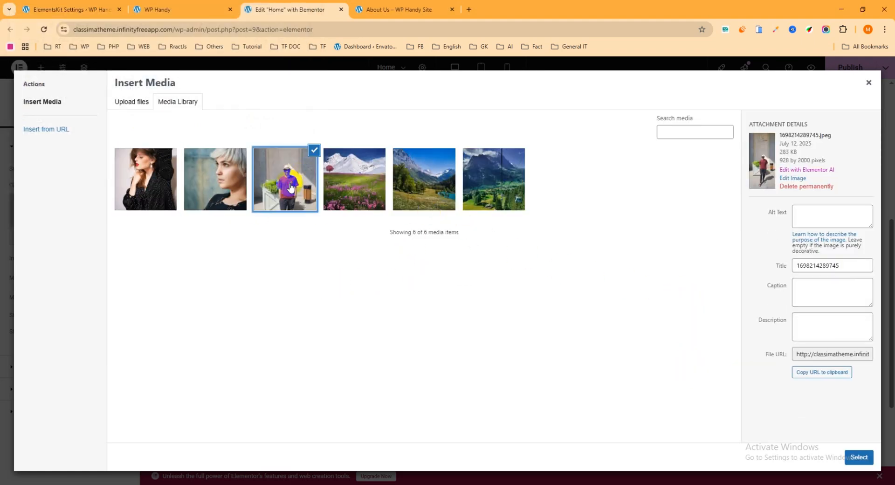
pyautogui.click(858, 457)
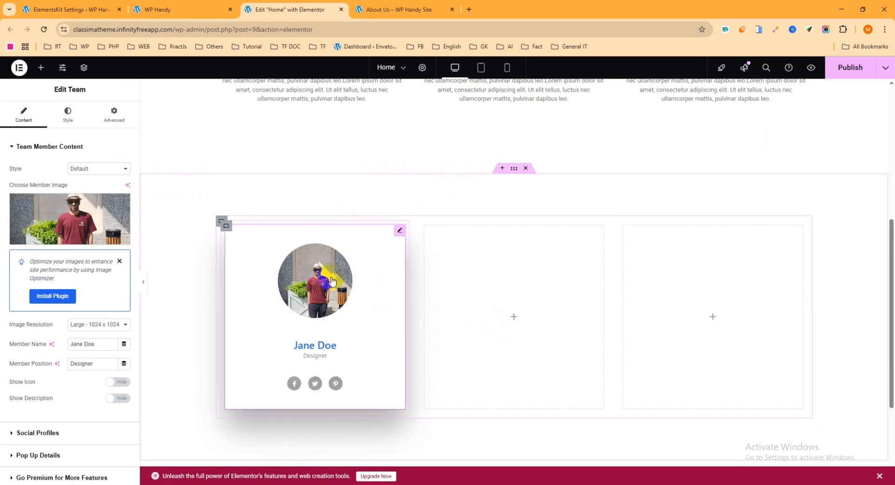
# Try the Overlay, Centered and Hover on social styles on the team member card
pyautogui.scroll(-3, 327, 256)
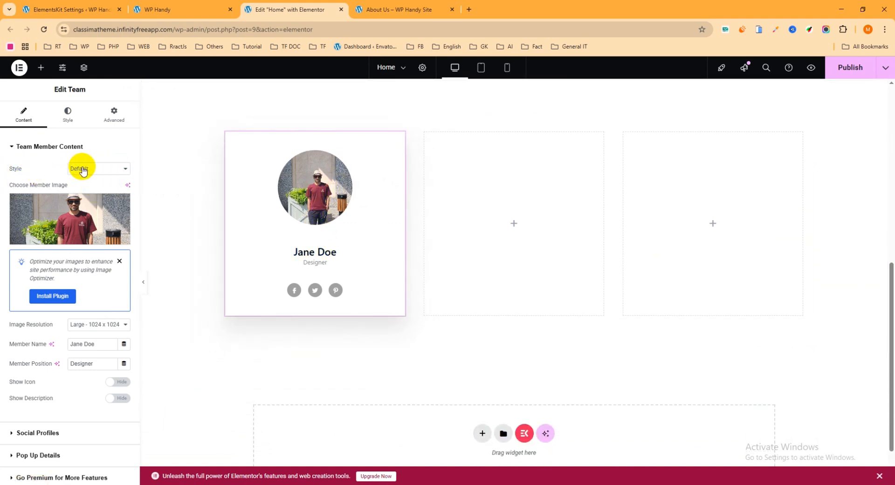
pyautogui.click(82, 169)
pyautogui.click(80, 169)
pyautogui.click(81, 170)
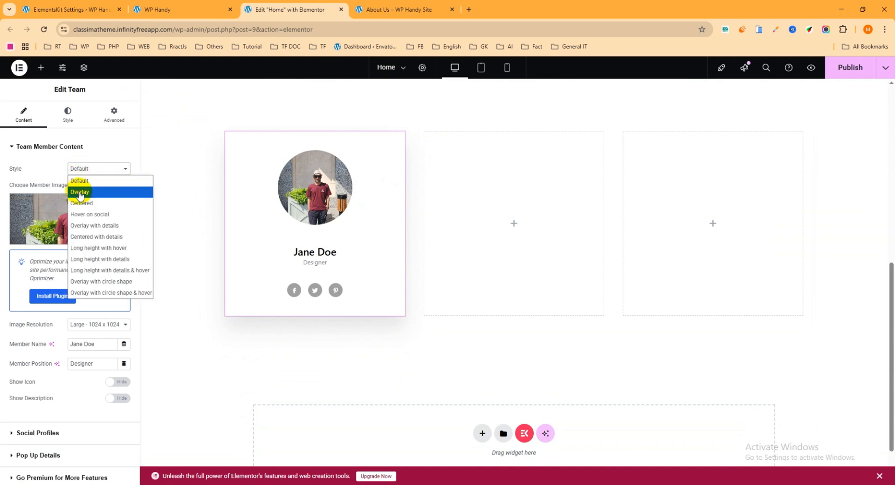
pyautogui.click(81, 192)
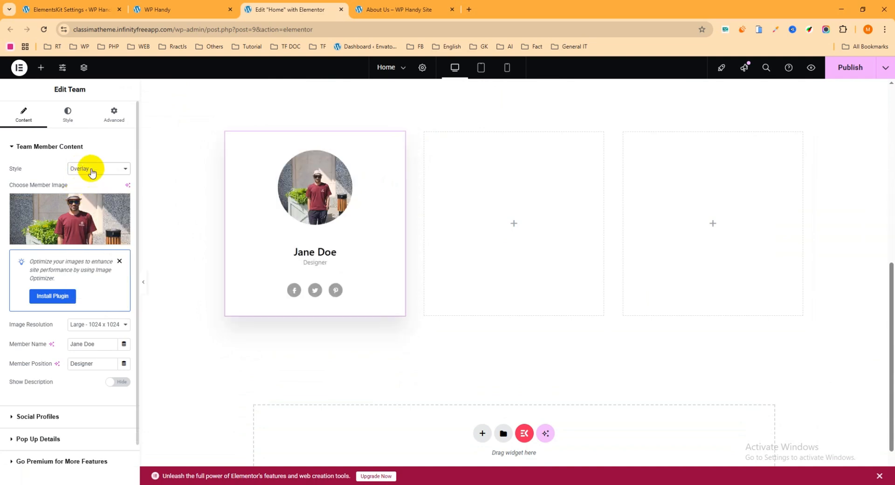
pyautogui.click(91, 169)
pyautogui.click(88, 203)
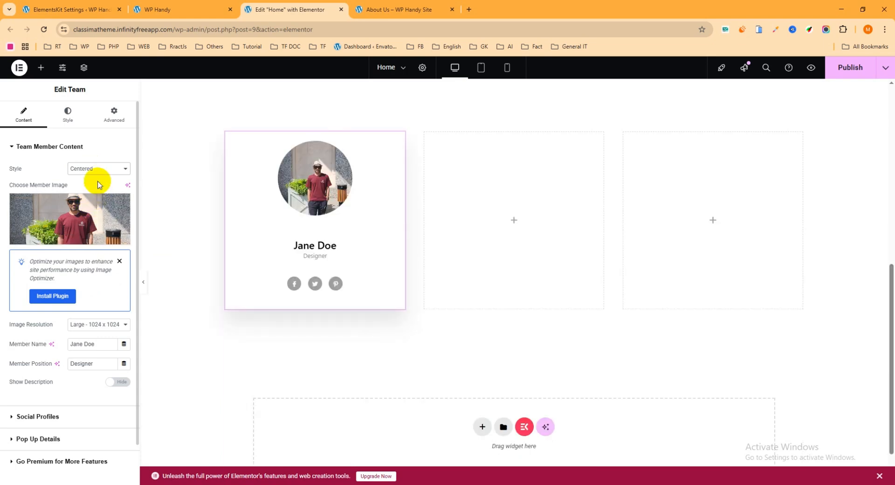
pyautogui.click(95, 169)
pyautogui.click(94, 213)
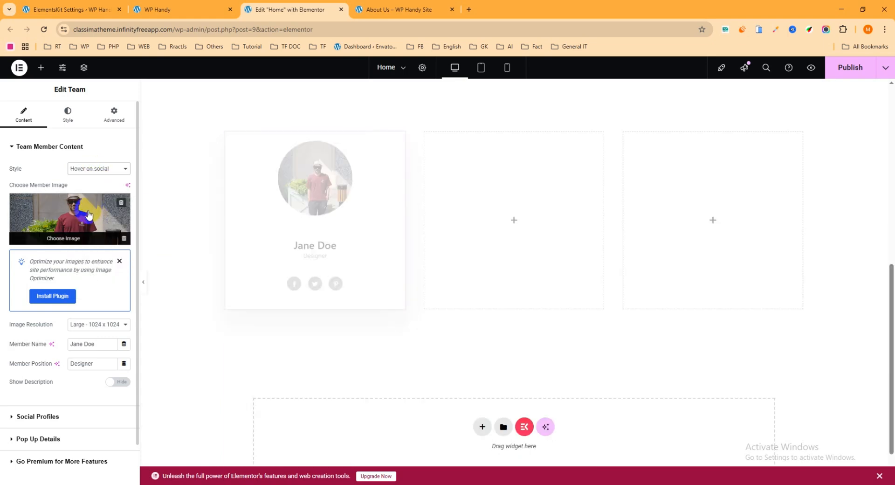
# Set the team member card's style to Centered with details
pyautogui.click(88, 169)
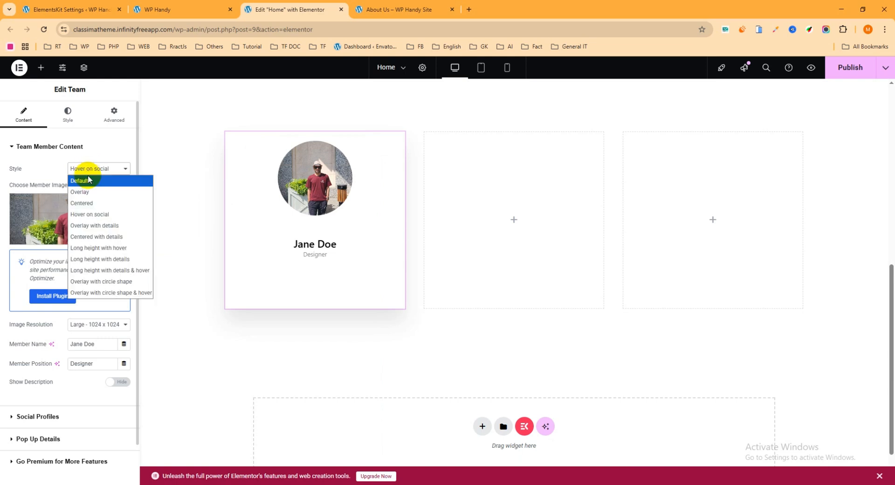
pyautogui.click(101, 236)
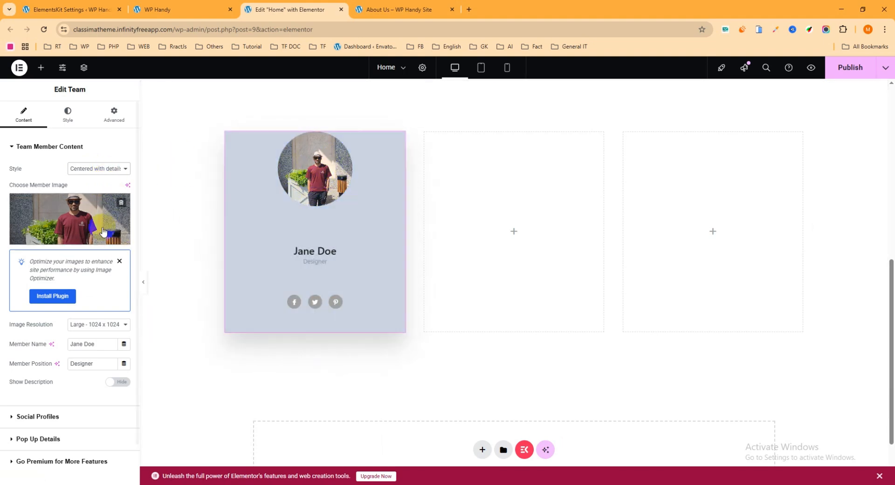
# Duplicate the Pinterest entry in the team member's social profiles
pyautogui.click(41, 146)
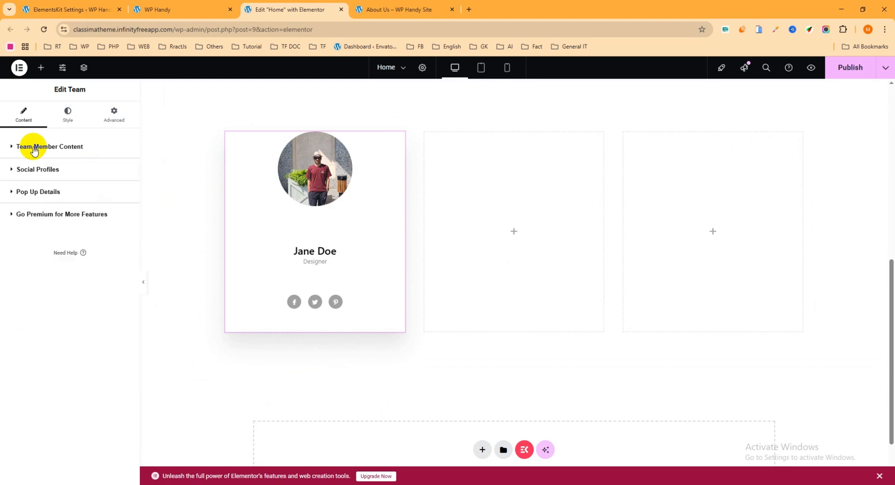
pyautogui.click(21, 173)
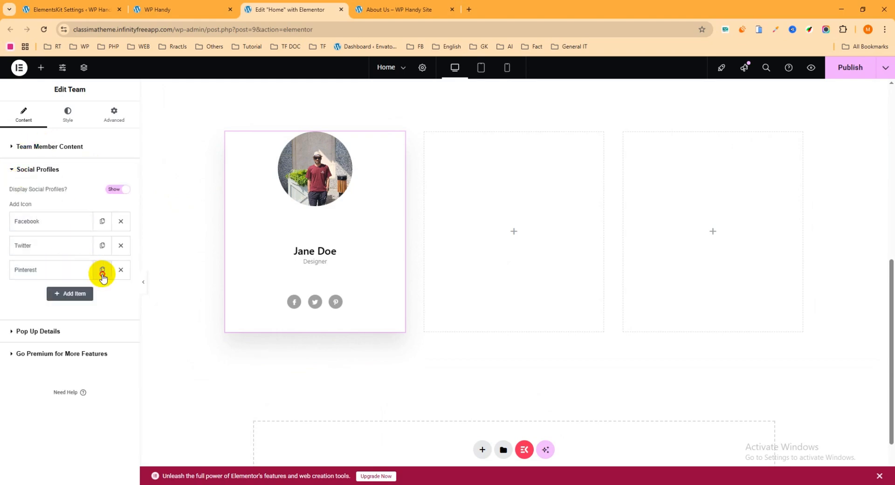
pyautogui.click(99, 272)
# Search the icon library for "link" and replace the duplicated Pinterest entry's icon with the frameless LinkedIn icon
pyautogui.click(59, 293)
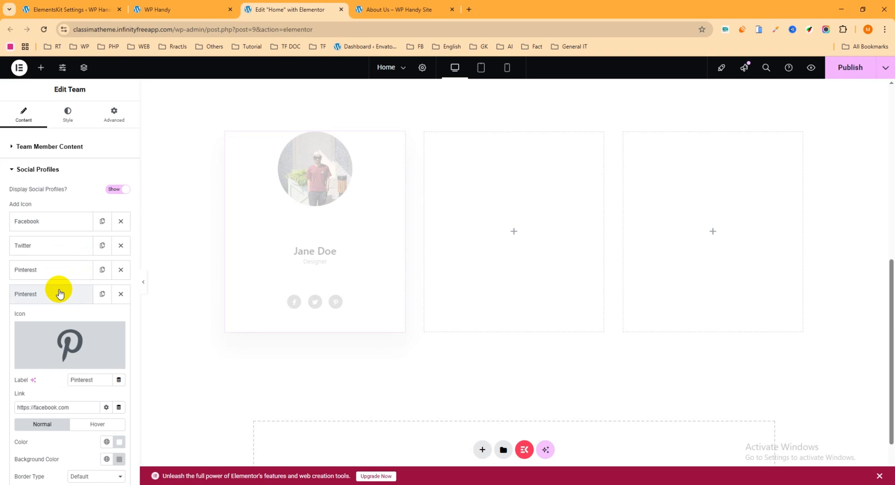
pyautogui.click(89, 337)
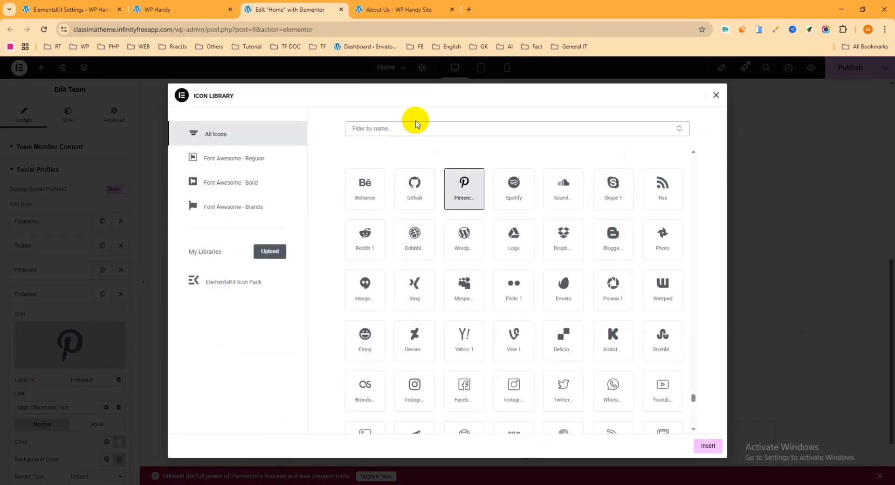
pyautogui.click(416, 124)
pyautogui.write('link')
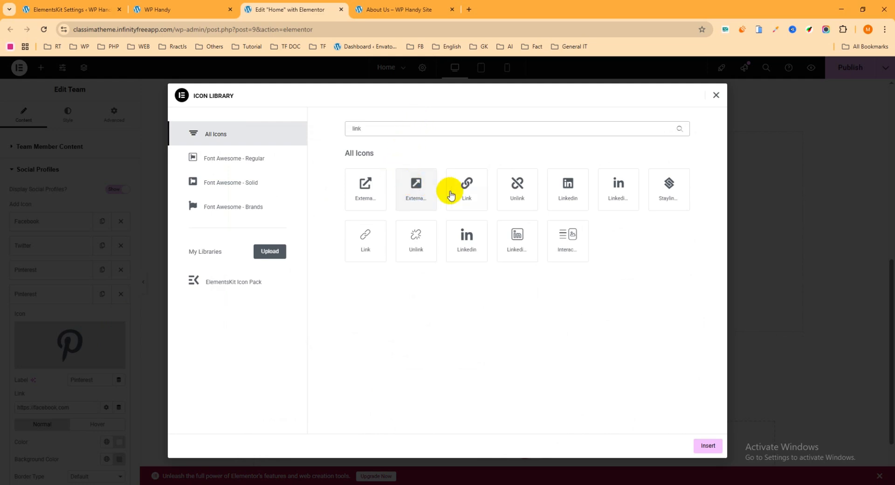
pyautogui.click(466, 192)
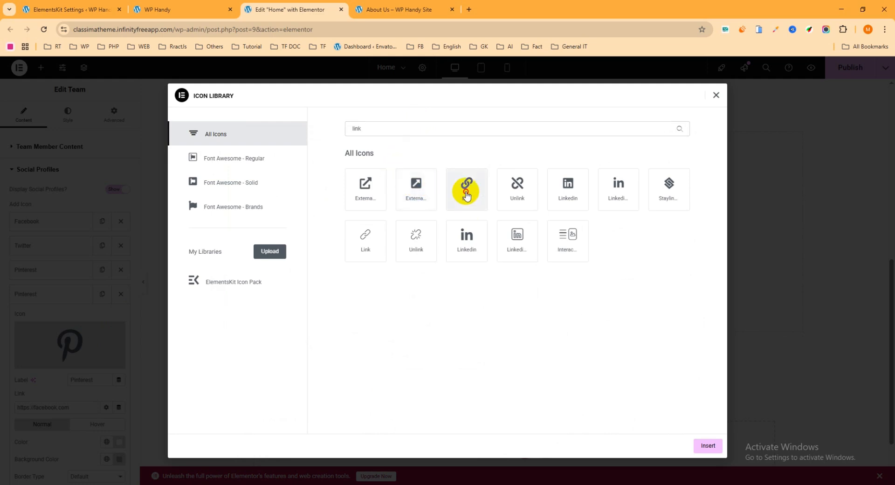
pyautogui.click(611, 192)
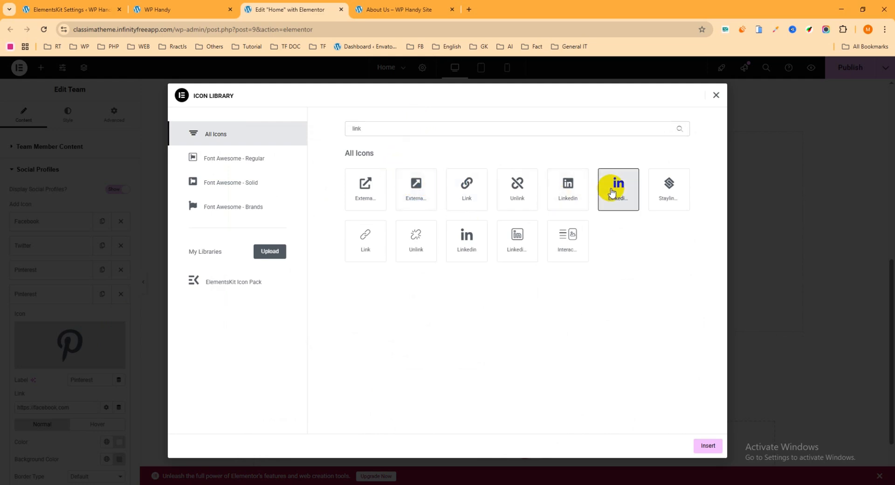
pyautogui.click(708, 444)
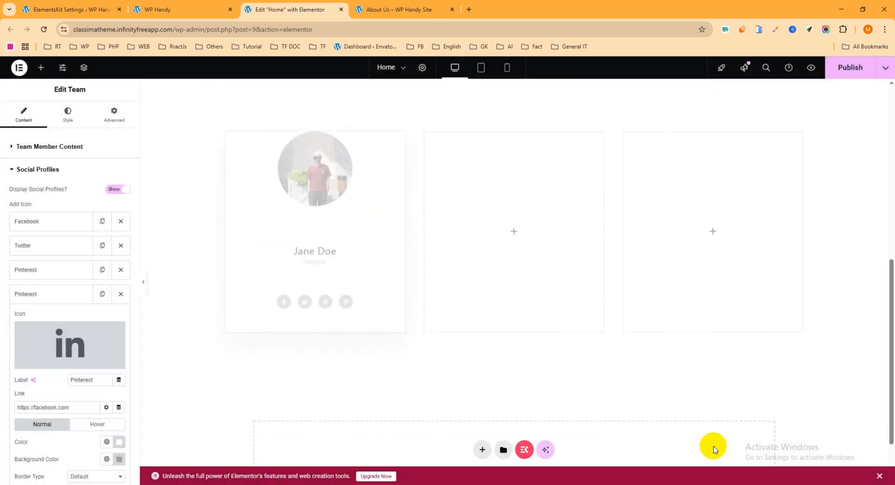
# Show the team member's Pop Up Details settings and publish the page
pyautogui.click(49, 172)
pyautogui.click(38, 192)
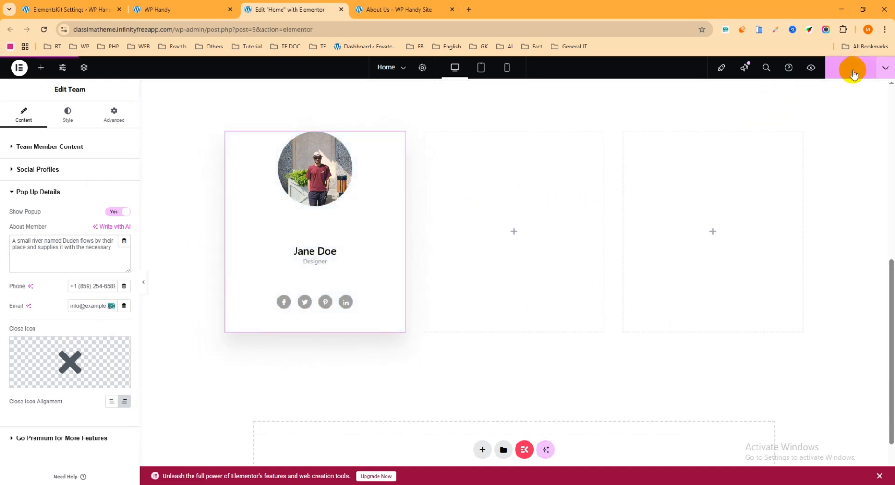
pyautogui.click(852, 72)
# Reload the live WP Handy home page and open the team member's details popup to check it
pyautogui.click(176, 10)
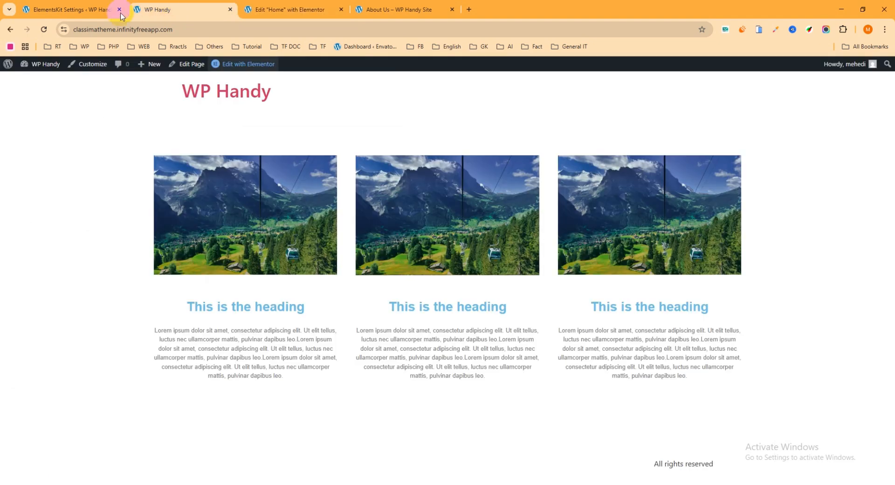
pyautogui.click(44, 30)
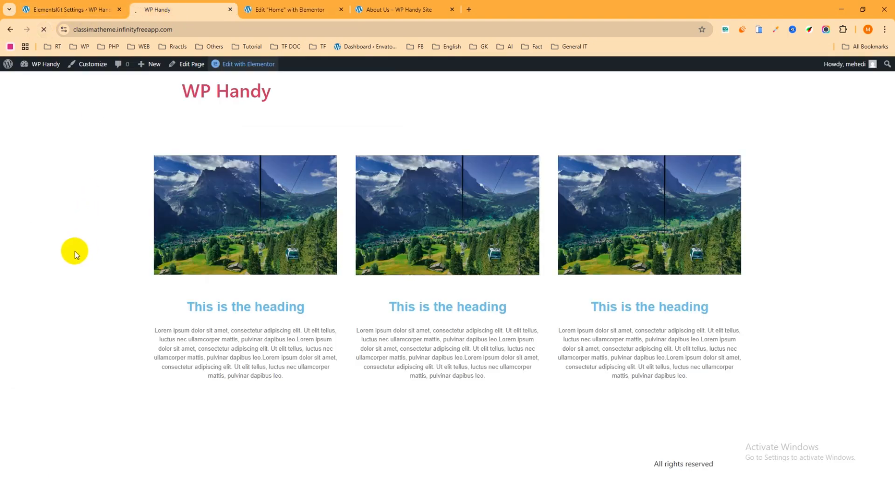
pyautogui.scroll(-6, 74, 251)
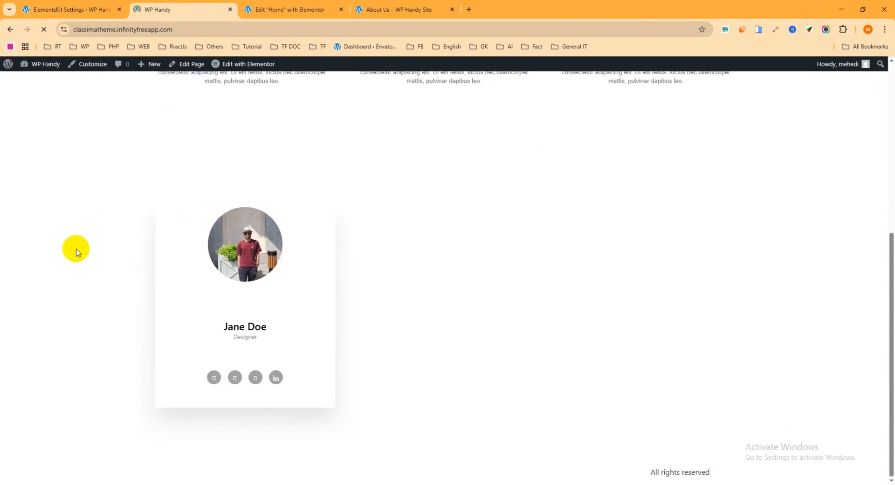
pyautogui.click(247, 328)
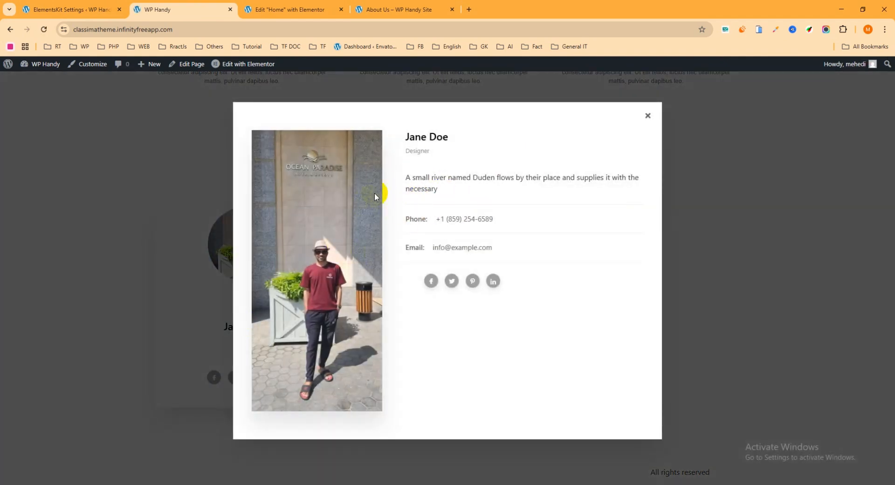
# Turn off Show Popup for the team member, publish the page and return to the live home page
pyautogui.click(282, 9)
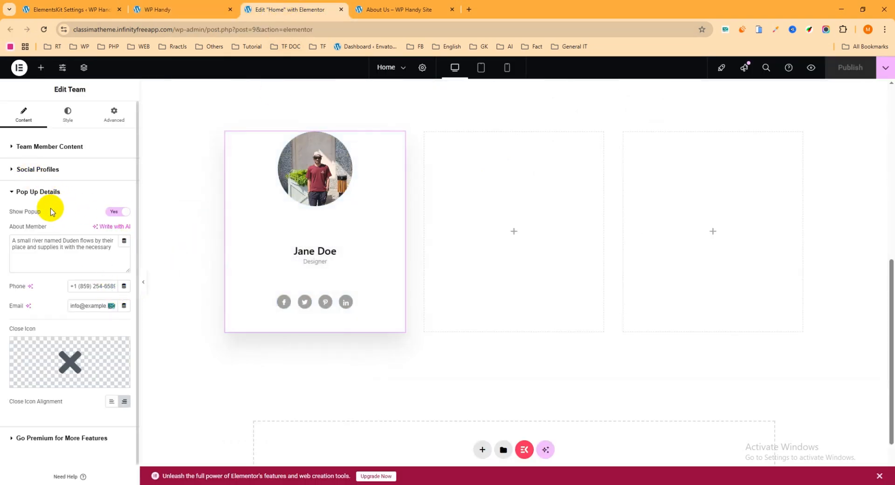
pyautogui.click(114, 214)
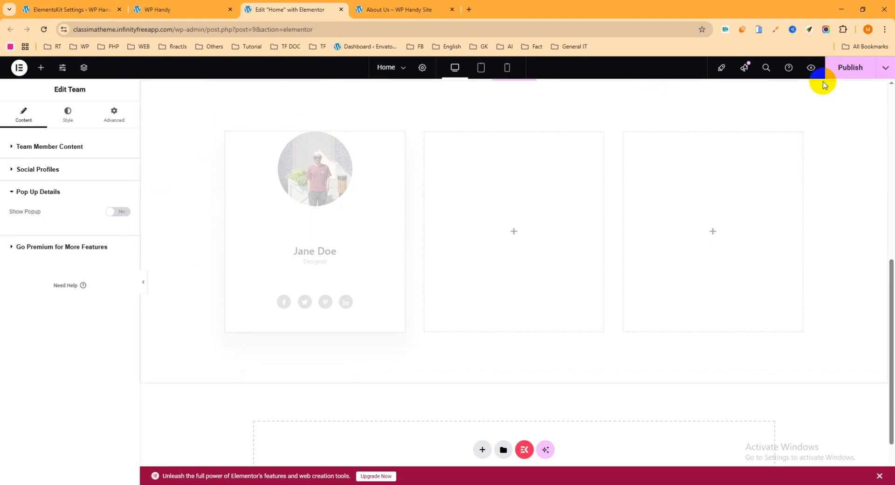
pyautogui.click(855, 69)
pyautogui.click(194, 8)
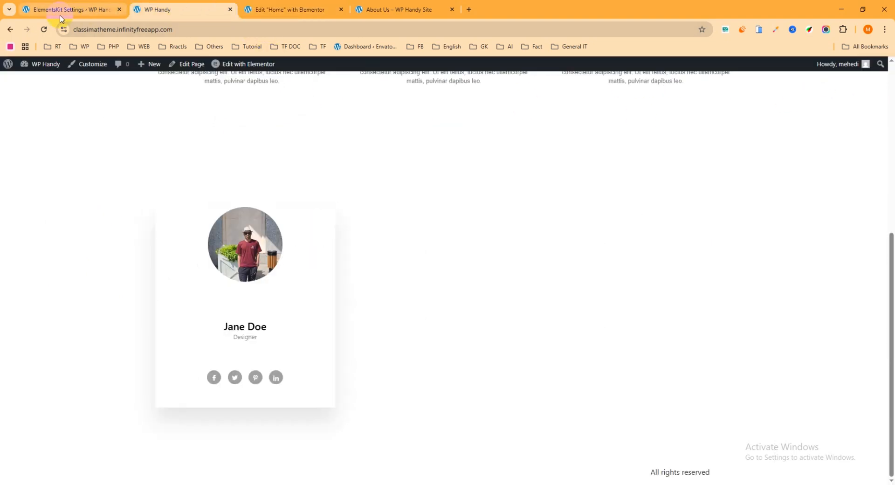
# Reload the live home page, turn Show Popup back on for the team member and publish the page
pyautogui.click(43, 31)
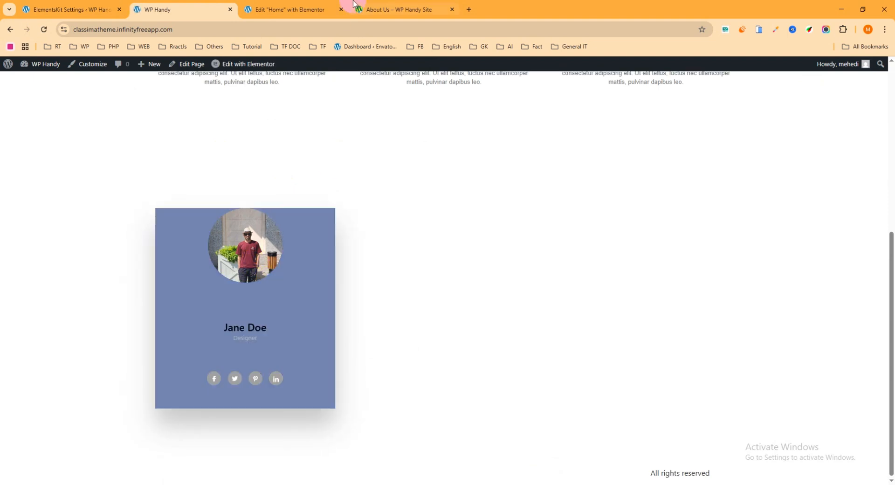
pyautogui.click(300, 11)
pyautogui.click(115, 213)
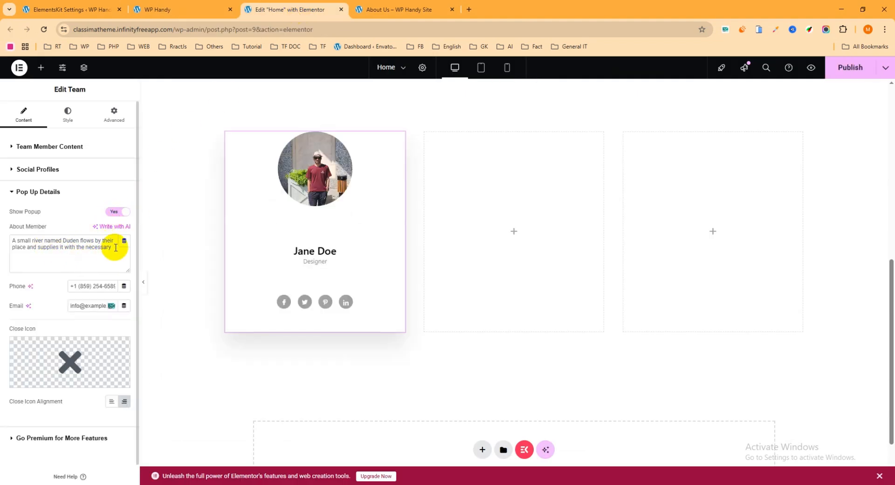
pyautogui.moveTo(107, 245); pyautogui.dragTo(4, 239)
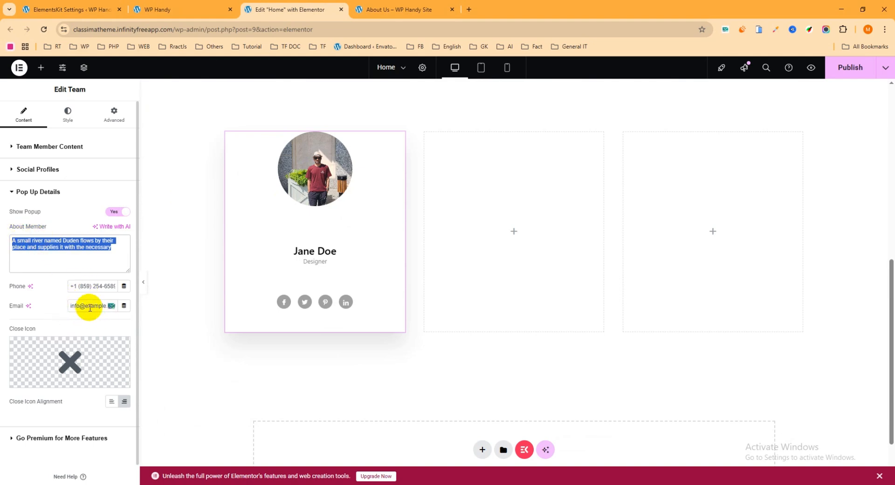
pyautogui.click(848, 69)
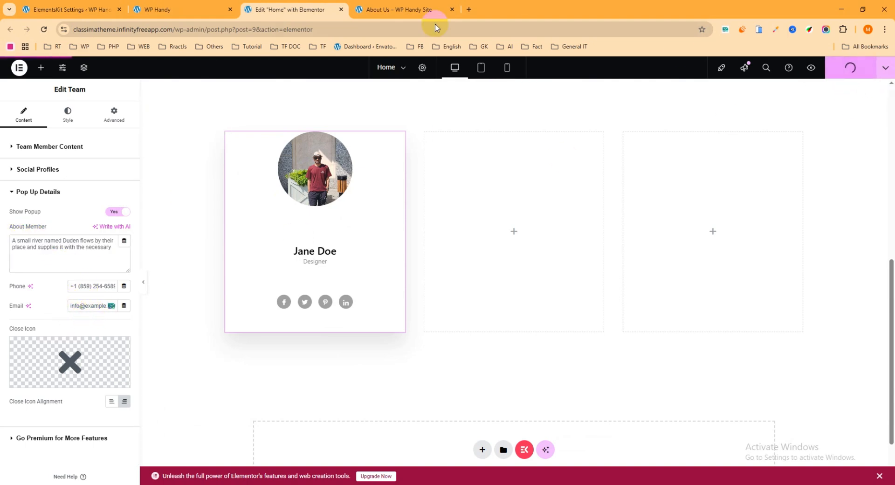
# Reload the live home page and open the team member's details popup to examine its description and contact details
pyautogui.click(176, 10)
pyautogui.click(44, 29)
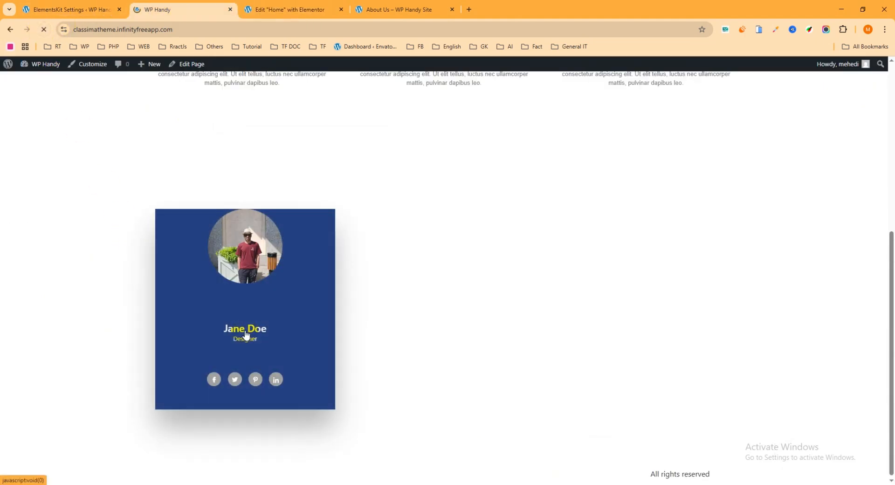
pyautogui.click(245, 330)
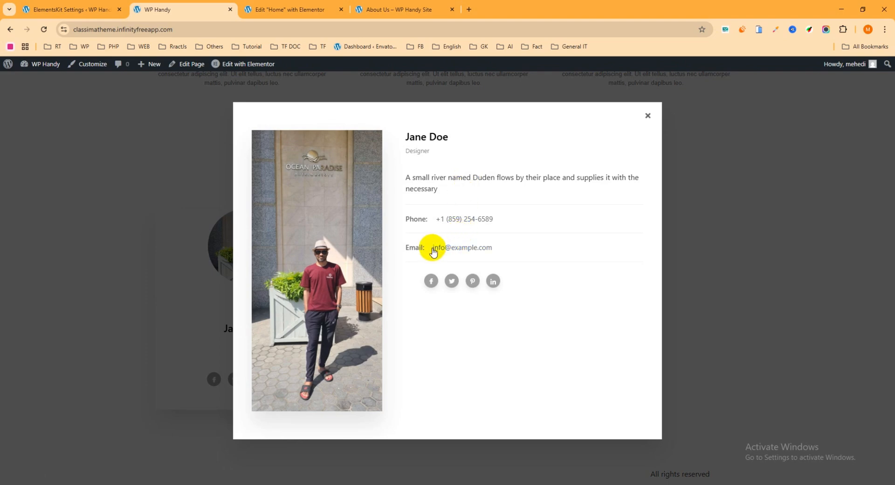
pyautogui.moveTo(433, 189); pyautogui.dragTo(413, 180)
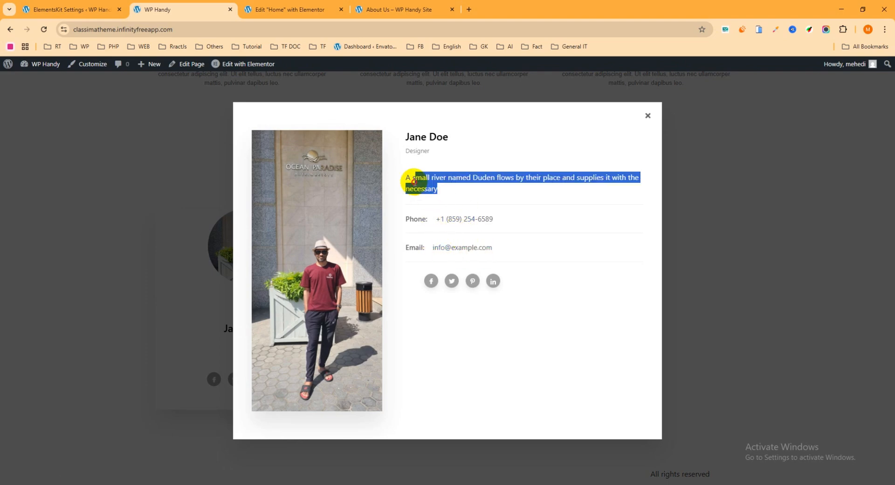
pyautogui.click(647, 115)
# Give the team card a classic normal-state background in dark red, #A33B3B
pyautogui.click(261, 5)
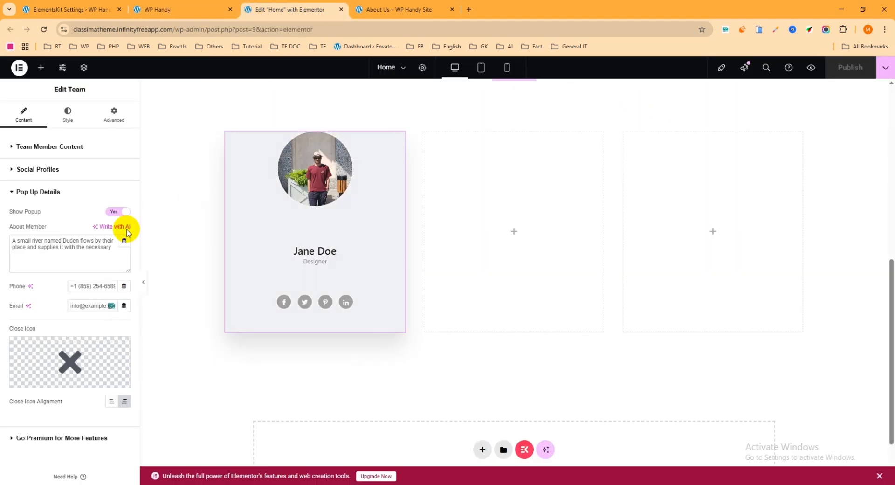
pyautogui.click(45, 195)
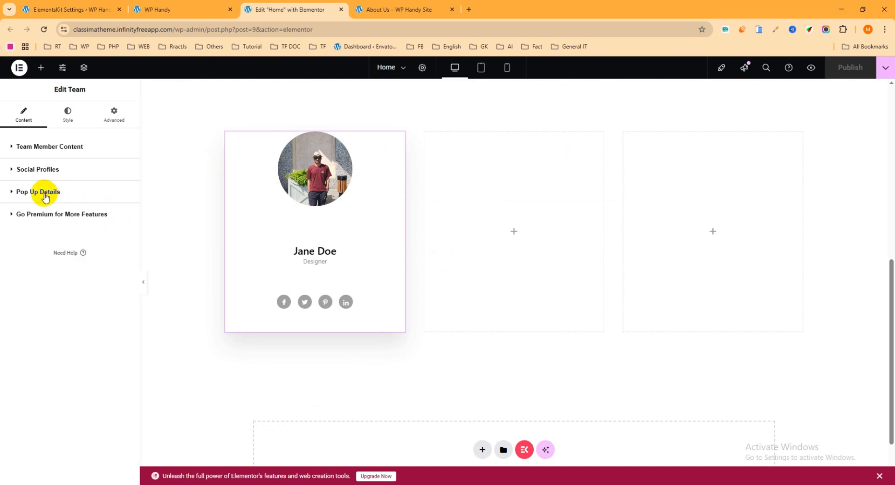
pyautogui.click(69, 120)
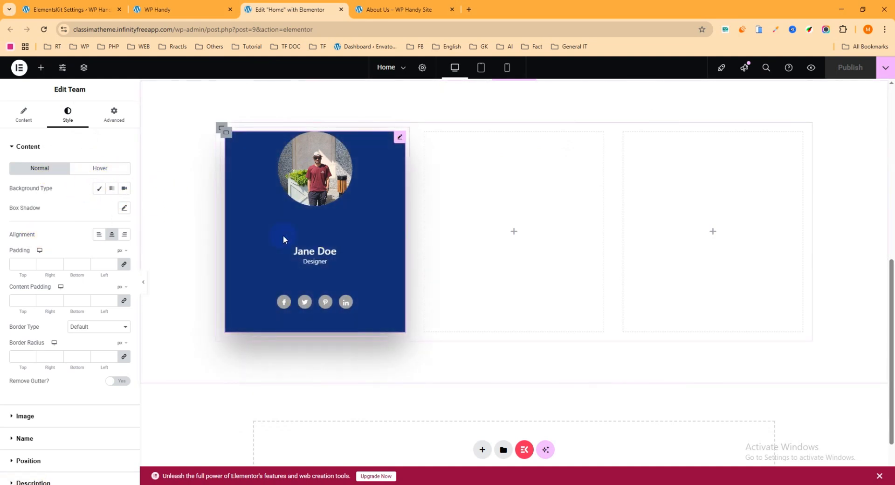
pyautogui.click(99, 188)
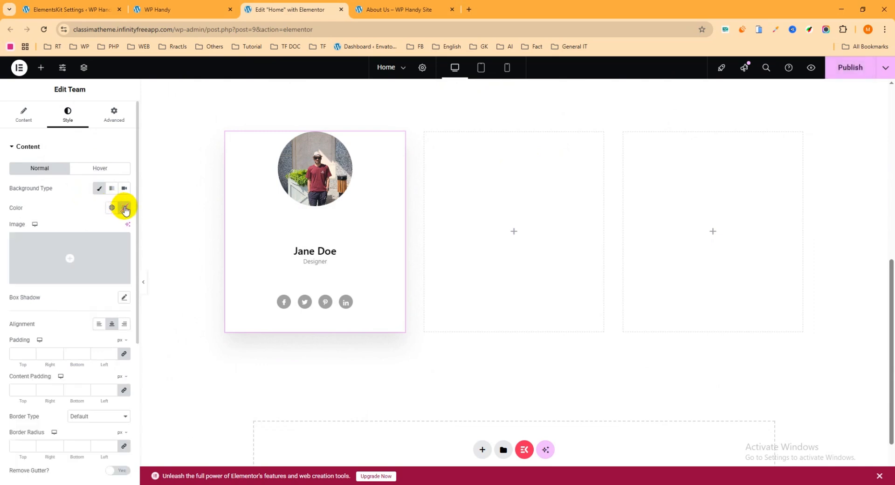
pyautogui.click(125, 208)
pyautogui.click(138, 270)
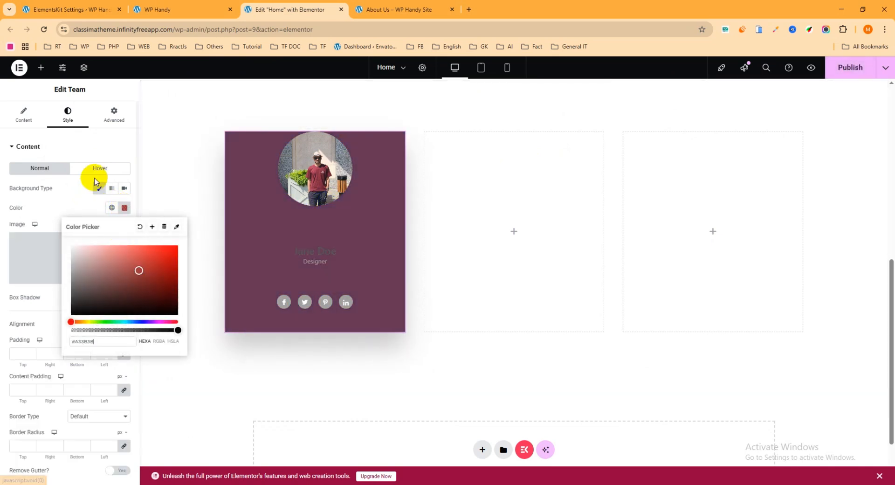
# Give the team card a classic hover-state background in near-black #252222 and publish the page
pyautogui.click(101, 168)
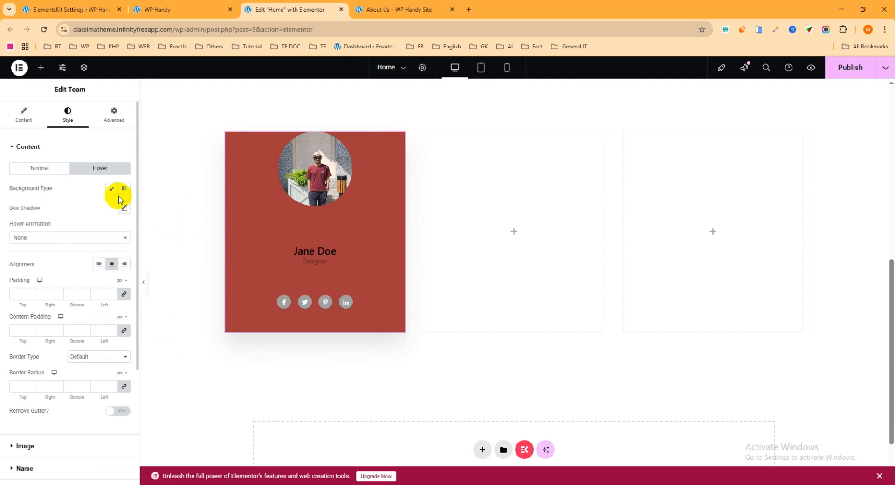
pyautogui.click(110, 188)
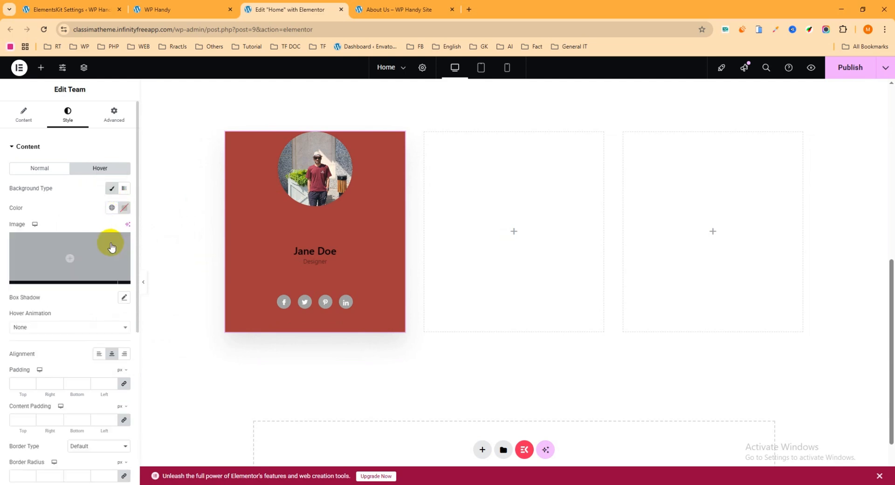
pyautogui.click(124, 207)
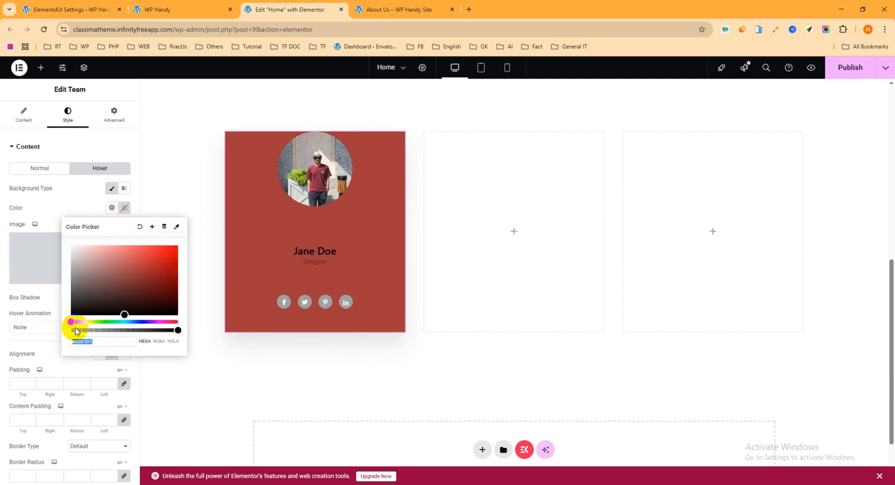
pyautogui.moveTo(95, 307)
pyautogui.mouseDown()
pyautogui.moveTo(162, 270)
pyautogui.moveTo(135, 267)
pyautogui.moveTo(81, 305)
pyautogui.mouseUp()
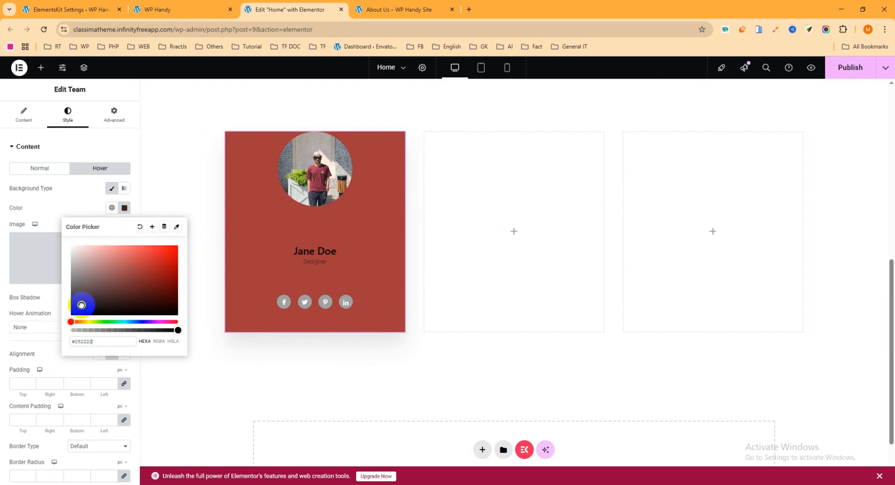
pyautogui.click(841, 71)
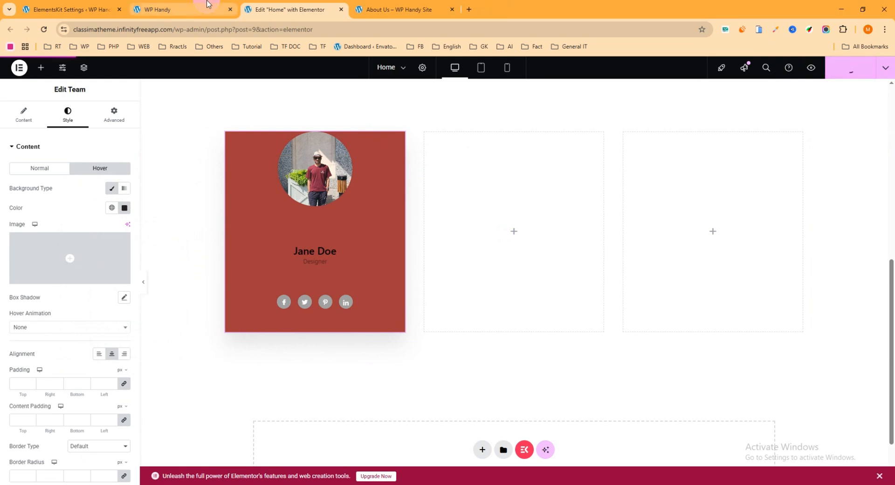
# Reload the live home page and check the card's hover background before returning to the editor
pyautogui.click(202, 5)
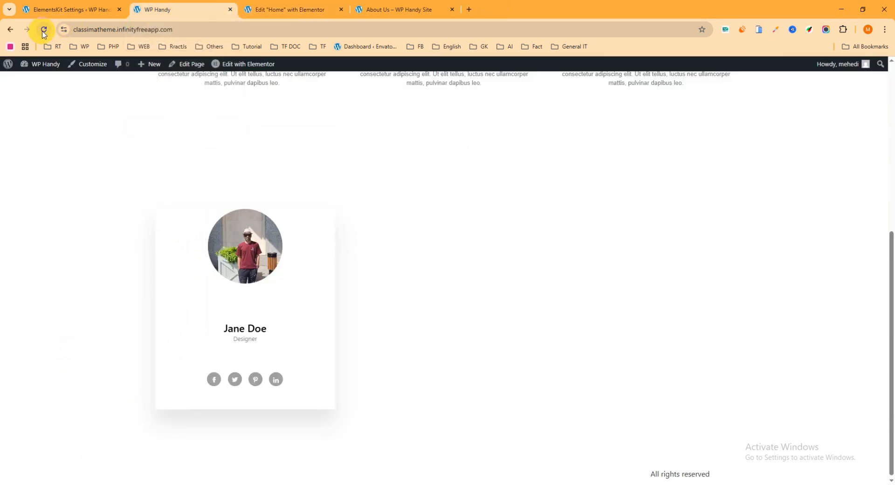
pyautogui.click(43, 30)
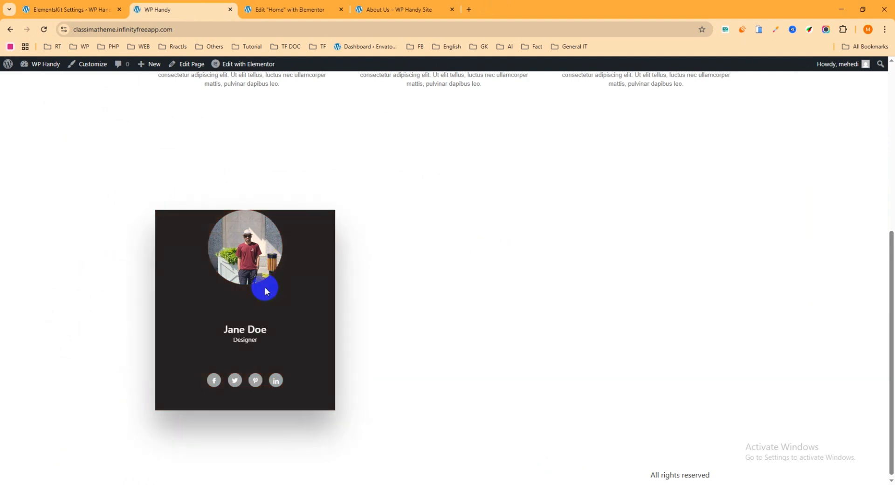
pyautogui.click(271, 9)
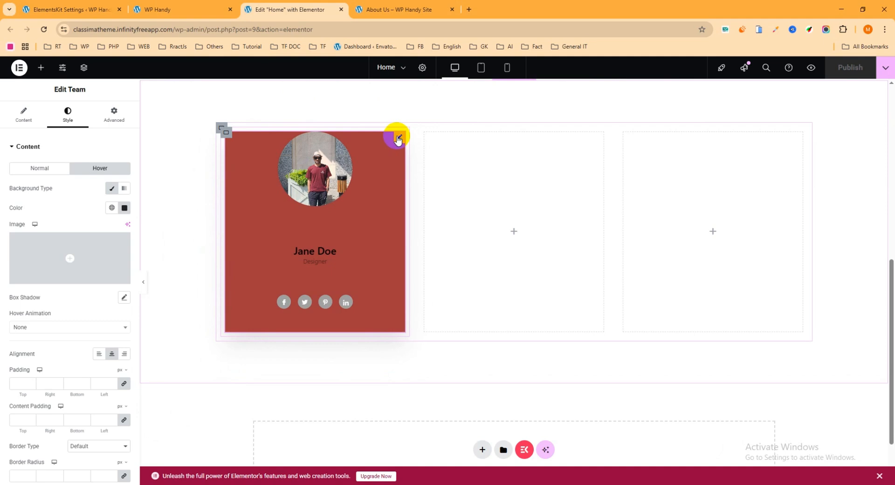
# Look through the Team widget's Image, Name, Position, Description and Social Profiles style settings
pyautogui.click(24, 146)
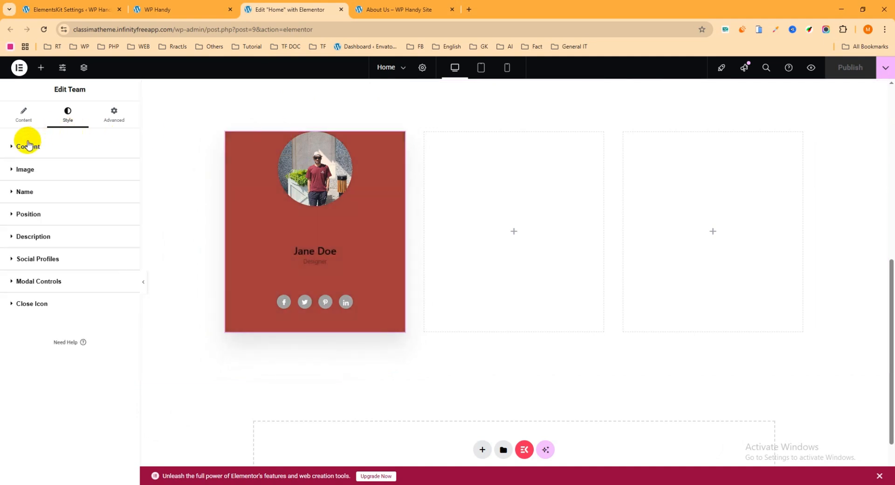
pyautogui.click(25, 170)
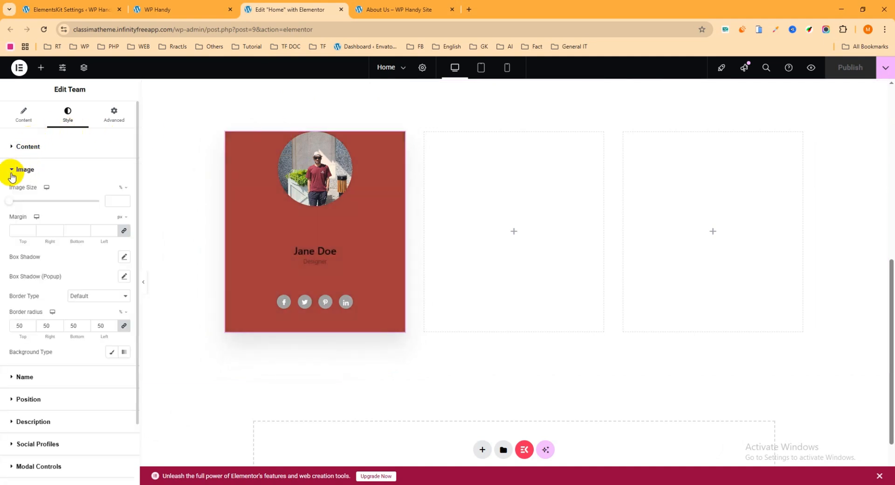
pyautogui.click(18, 170)
pyautogui.click(25, 176)
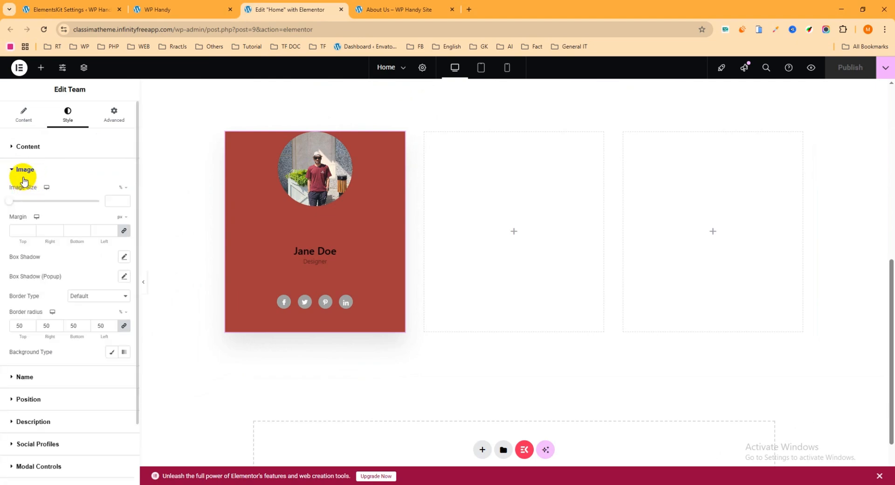
pyautogui.click(27, 176)
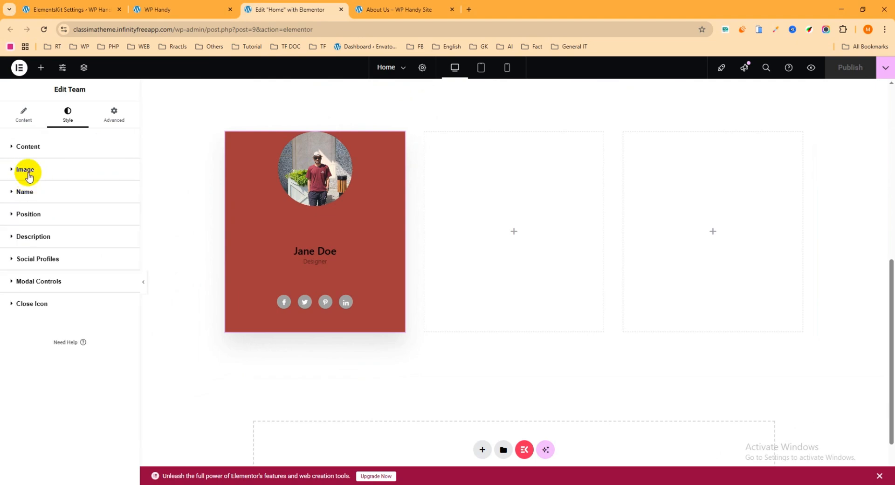
pyautogui.click(24, 195)
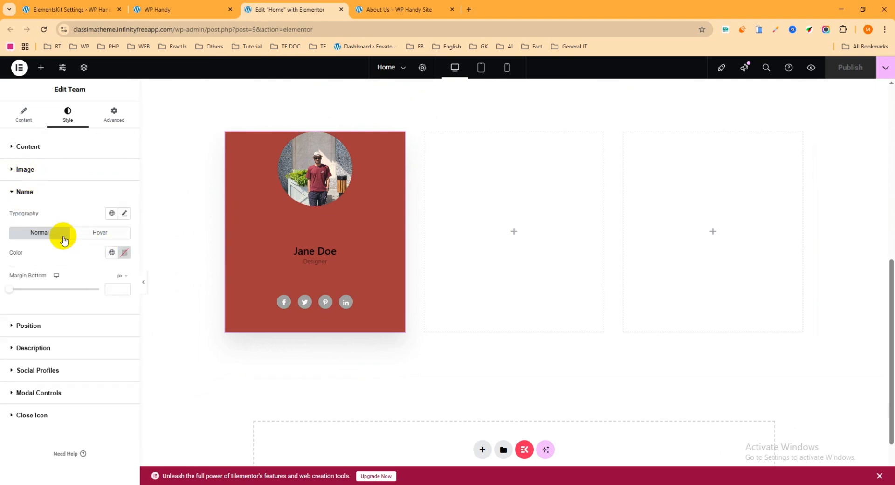
pyautogui.click(38, 331)
pyautogui.click(35, 345)
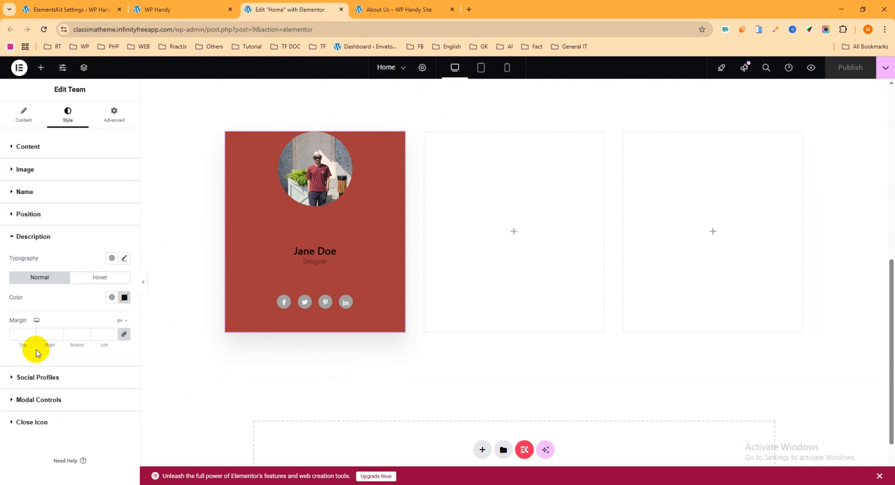
pyautogui.click(41, 380)
# Change the first team member's style to "Overlay with circle shape & hover"
pyautogui.click(24, 116)
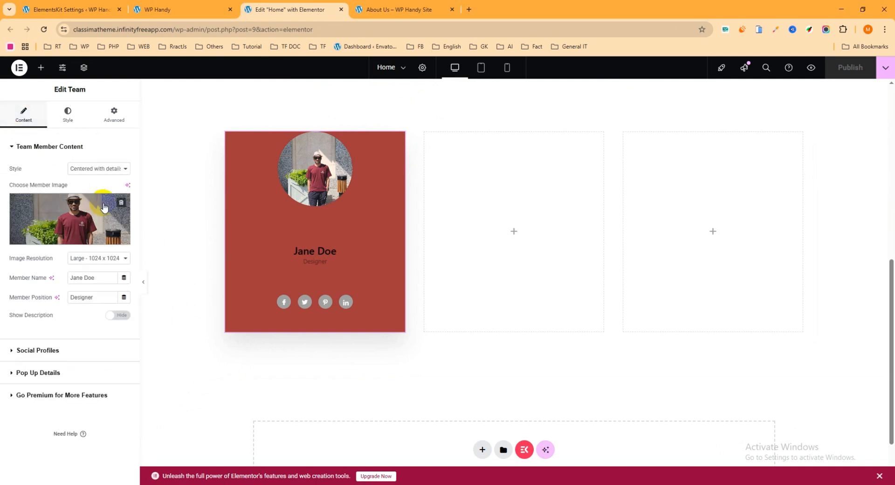
pyautogui.click(88, 169)
pyautogui.click(84, 171)
pyautogui.click(84, 170)
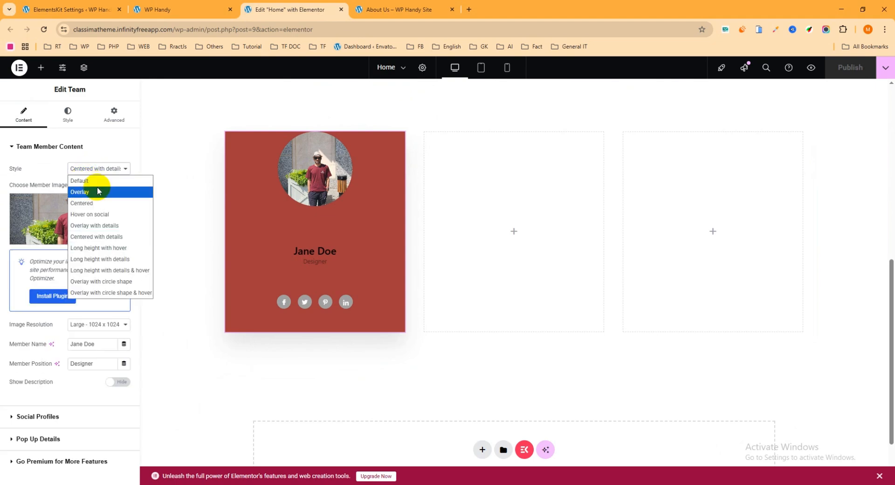
pyautogui.click(106, 293)
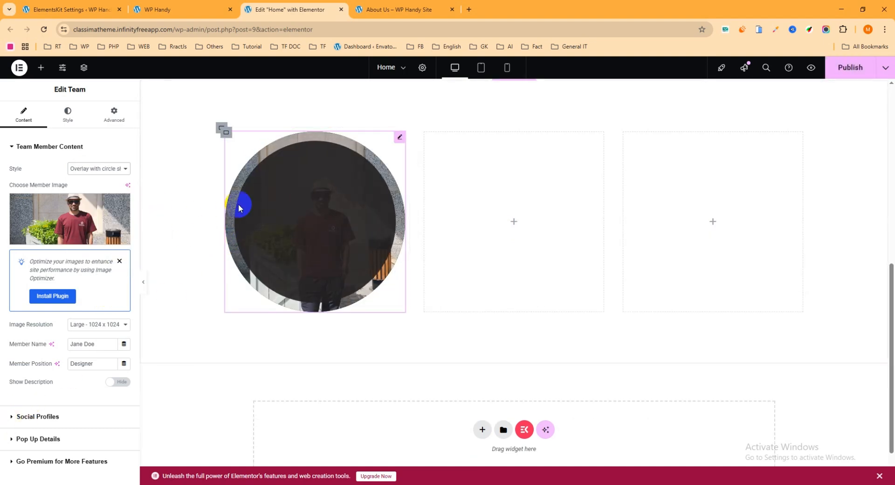
# Search the widgets for "tea" and add an ElementsKit Team widget to the empty middle column
pyautogui.click(514, 221)
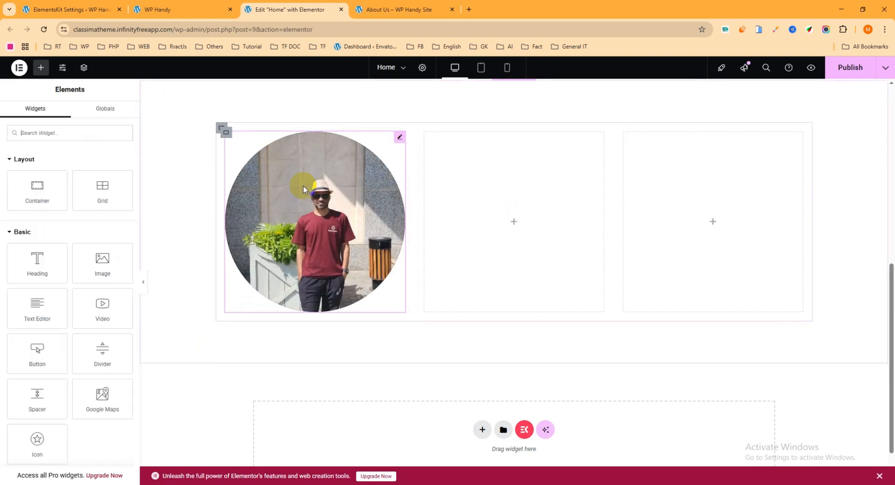
pyautogui.click(42, 133)
pyautogui.write('tea')
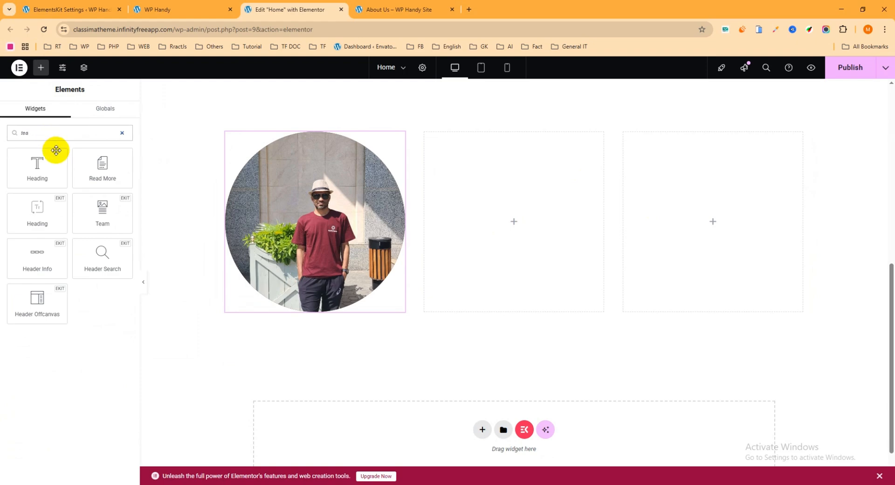
pyautogui.moveTo(113, 220); pyautogui.dragTo(498, 236)
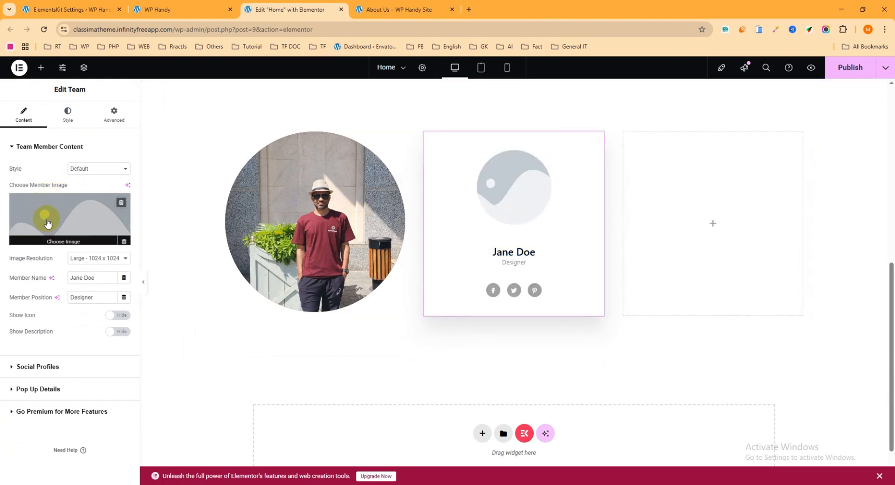
# Set the middle team member's image to img-06-a-black.jpg from the media library and collapse the Team Member Content settings
pyautogui.click(44, 220)
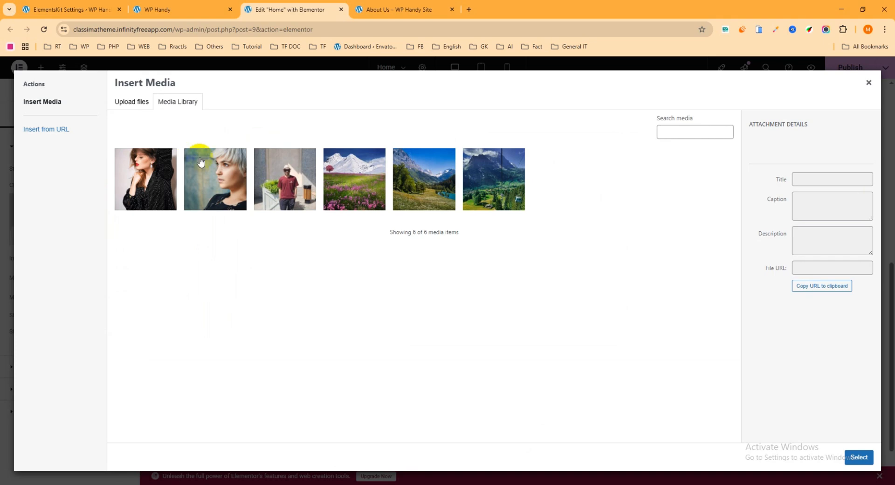
pyautogui.click(858, 458)
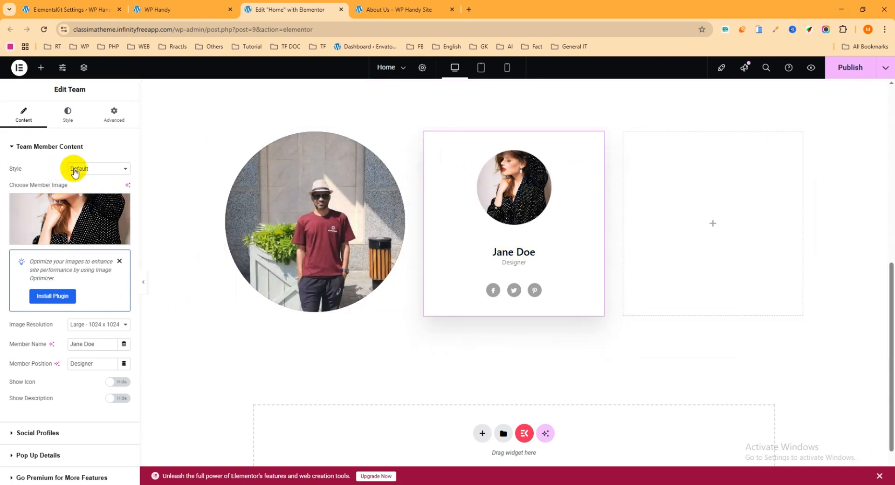
pyautogui.click(74, 168)
pyautogui.click(31, 145)
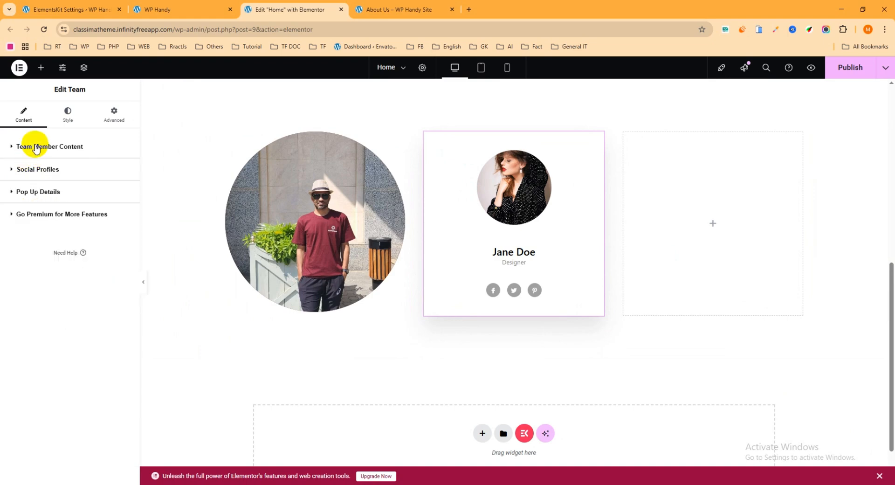
# Look through the middle Team widget's Pop Up Details and Social Profiles content settings and its Content and Modal Controls style settings
pyautogui.click(30, 145)
pyautogui.click(32, 146)
pyautogui.click(39, 191)
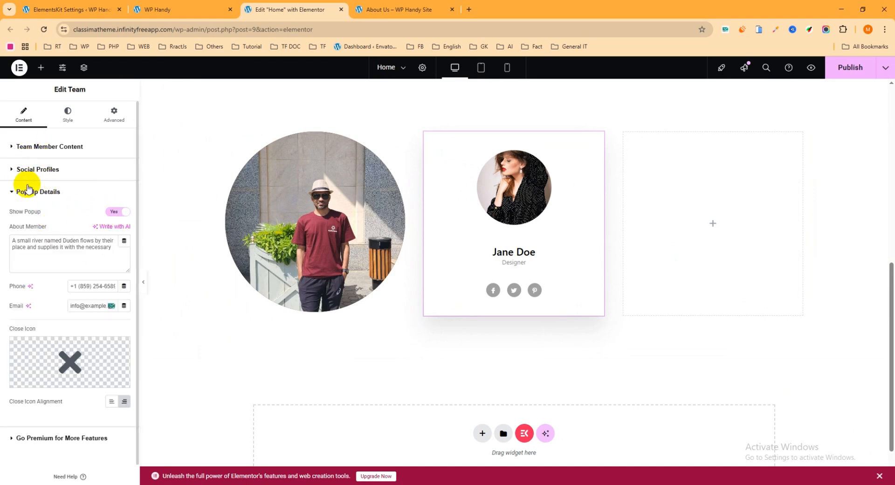
pyautogui.click(32, 169)
pyautogui.click(31, 172)
pyautogui.click(21, 172)
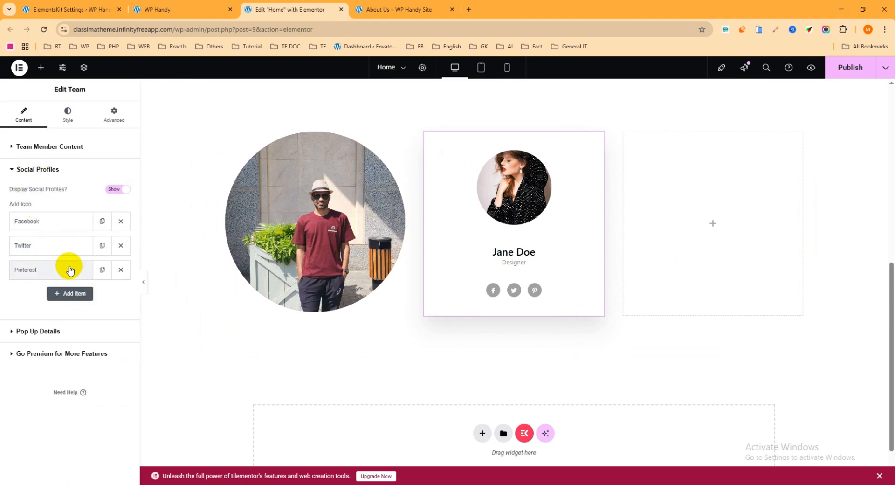
pyautogui.click(75, 120)
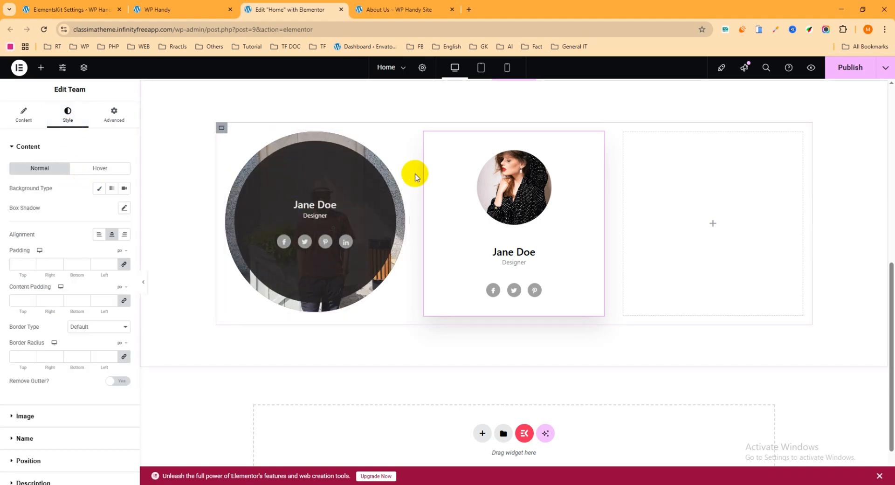
pyautogui.click(326, 176)
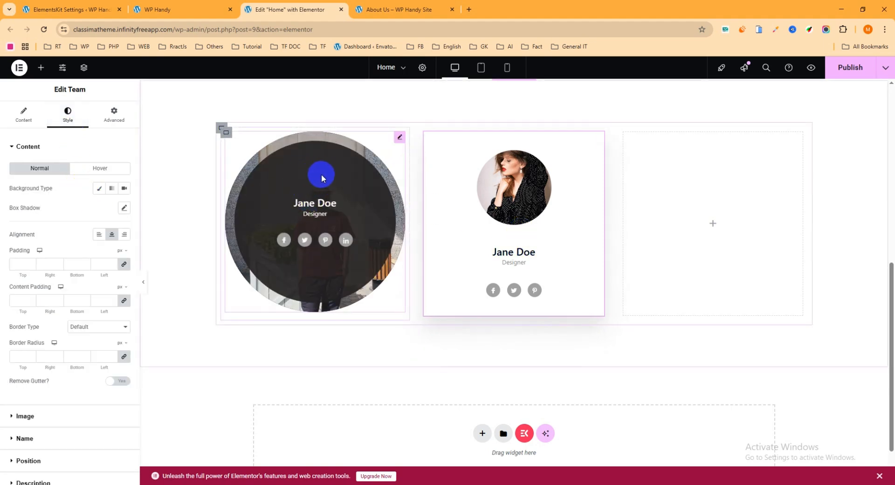
pyautogui.click(33, 146)
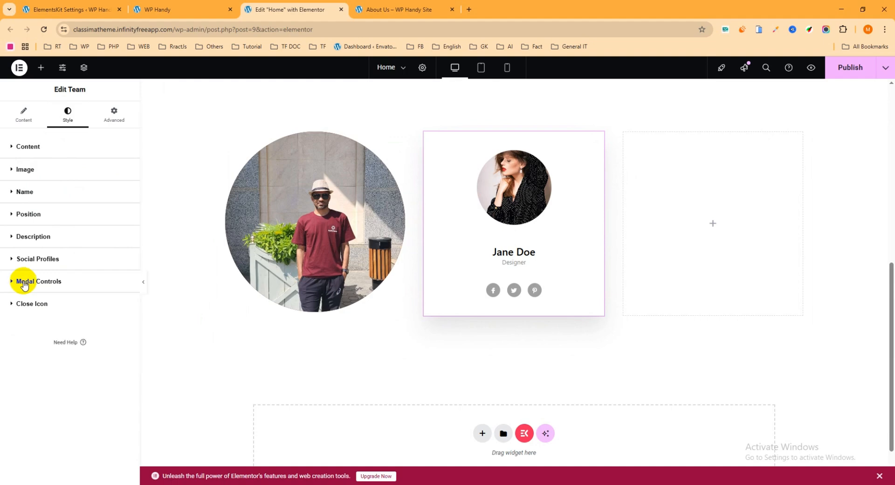
pyautogui.click(6, 279)
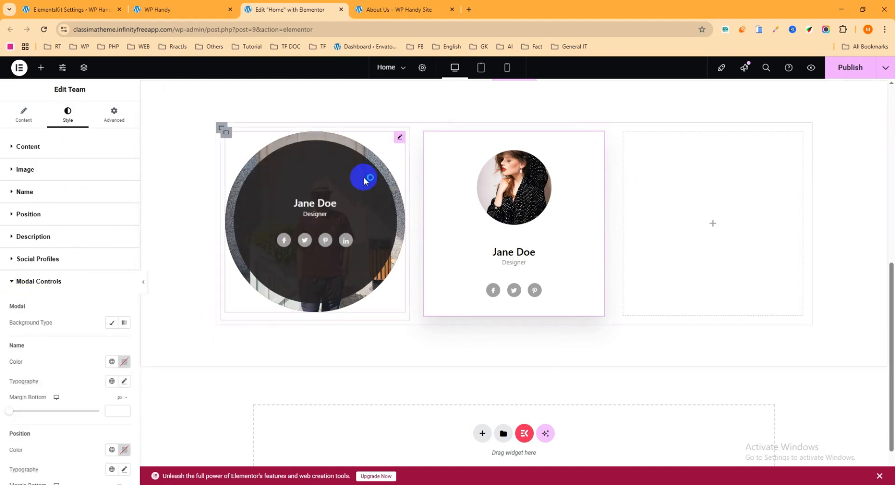
# Give the first team member's popup modal a classic background in a solid blue-violet colour
pyautogui.click(281, 199)
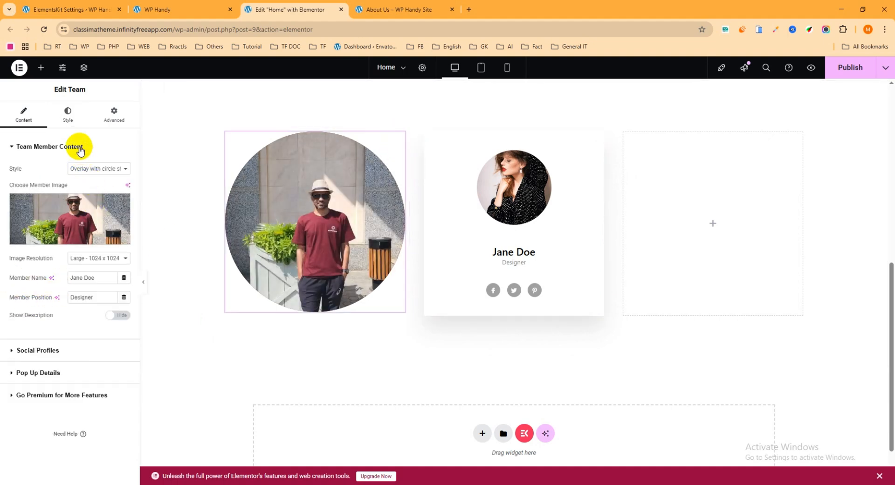
pyautogui.click(72, 122)
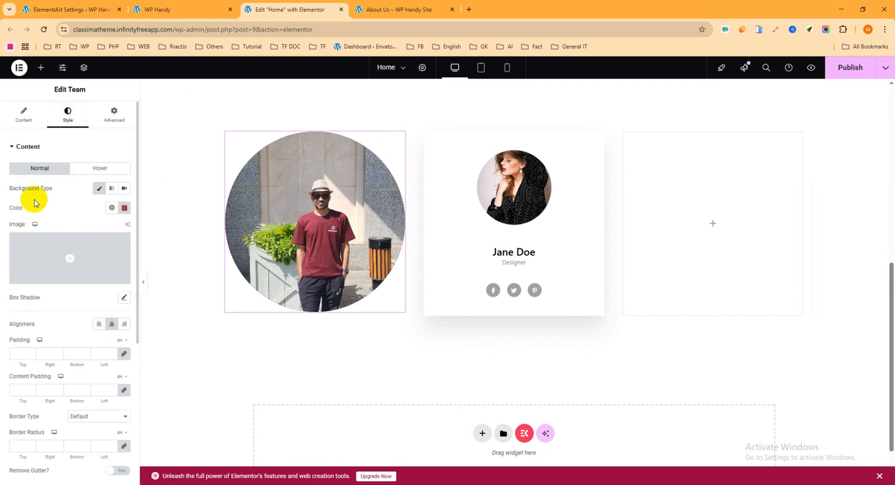
pyautogui.click(32, 145)
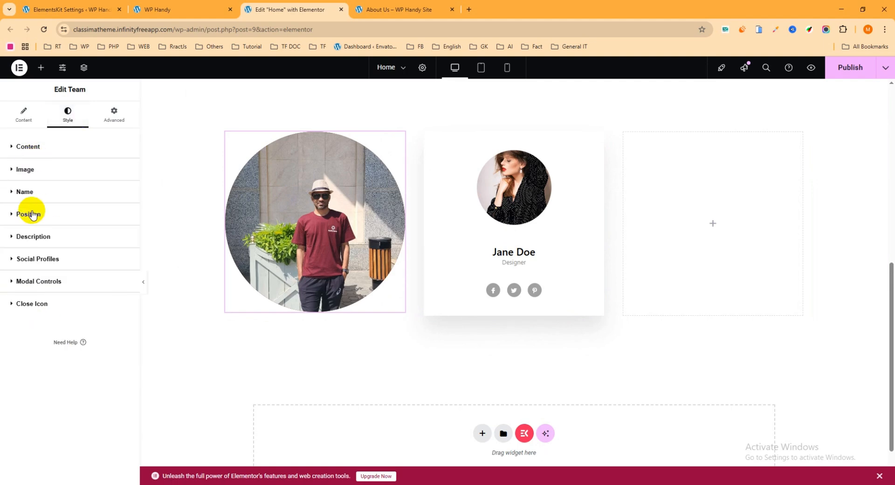
pyautogui.click(18, 282)
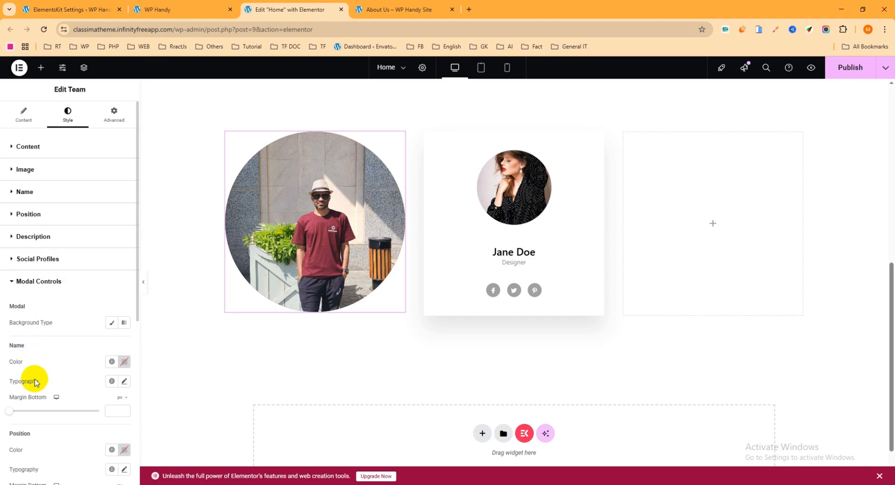
pyautogui.click(111, 322)
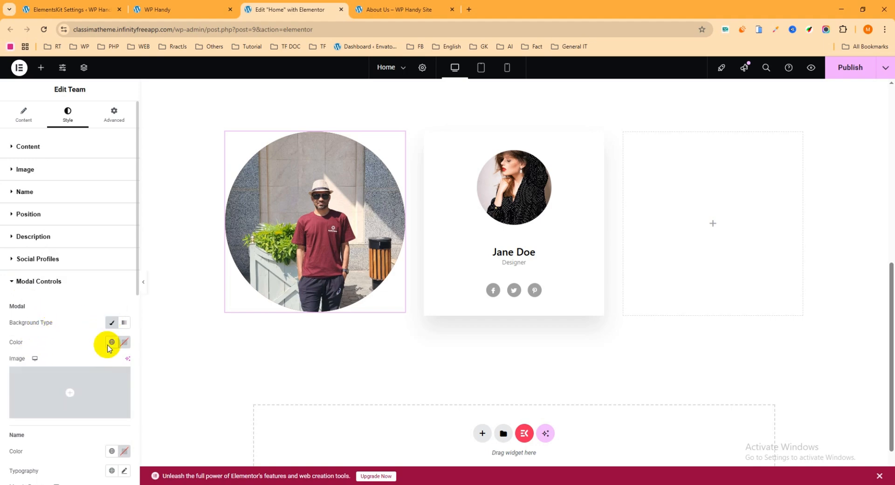
pyautogui.click(124, 345)
pyautogui.click(69, 308)
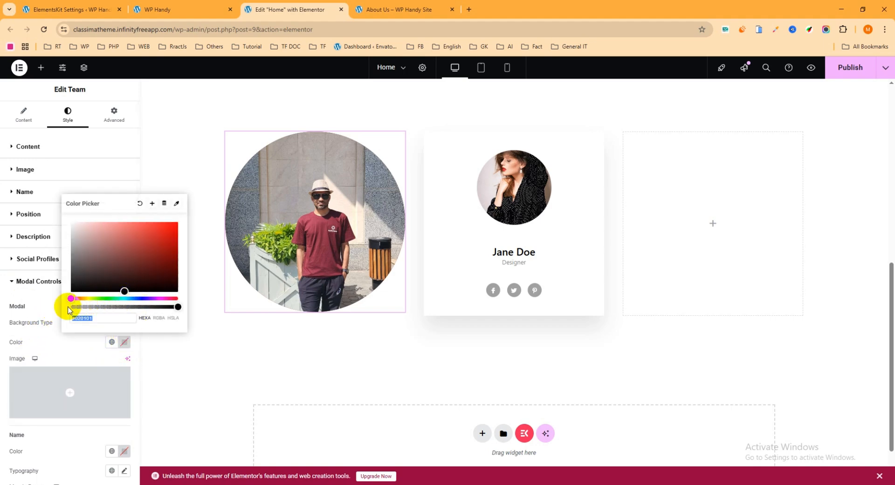
pyautogui.moveTo(71, 299); pyautogui.dragTo(146, 300)
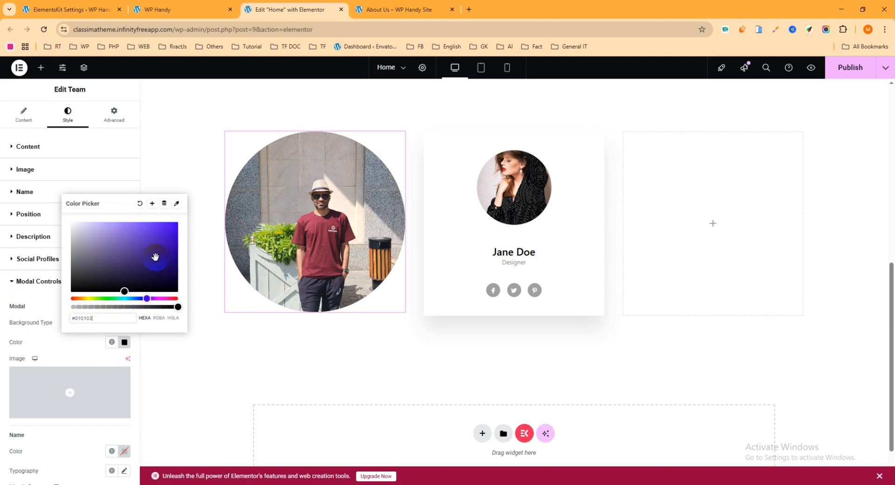
# Publish the home page changes and reload the live WP Handy page in its browser tab
pyautogui.click(841, 69)
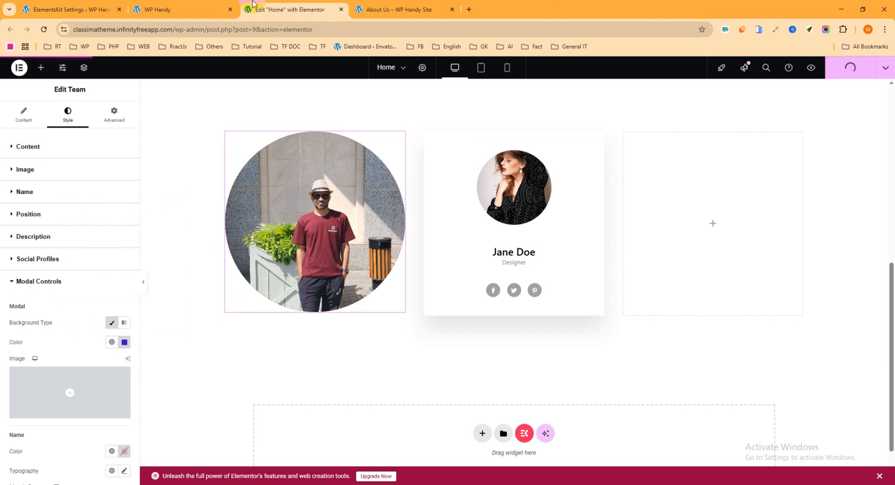
pyautogui.click(196, 10)
pyautogui.click(40, 33)
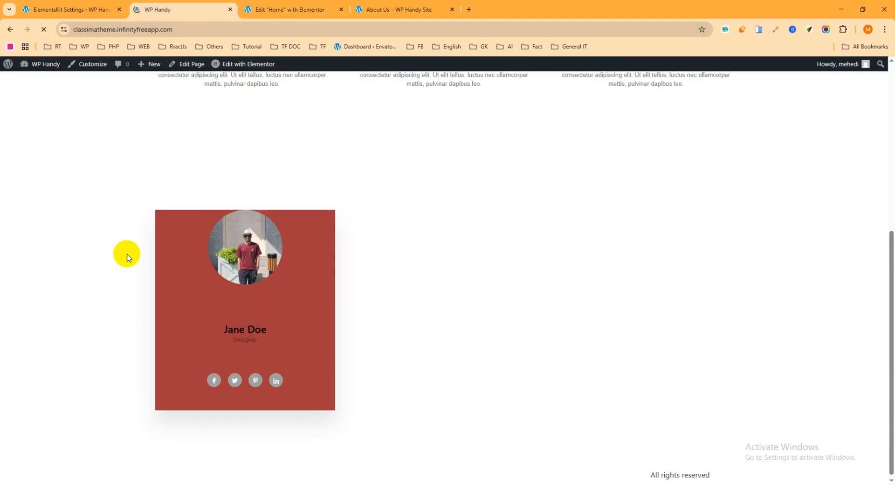
# Open the first team member's popup on the live page to check its modal background, and close it
pyautogui.moveTo(241, 273)
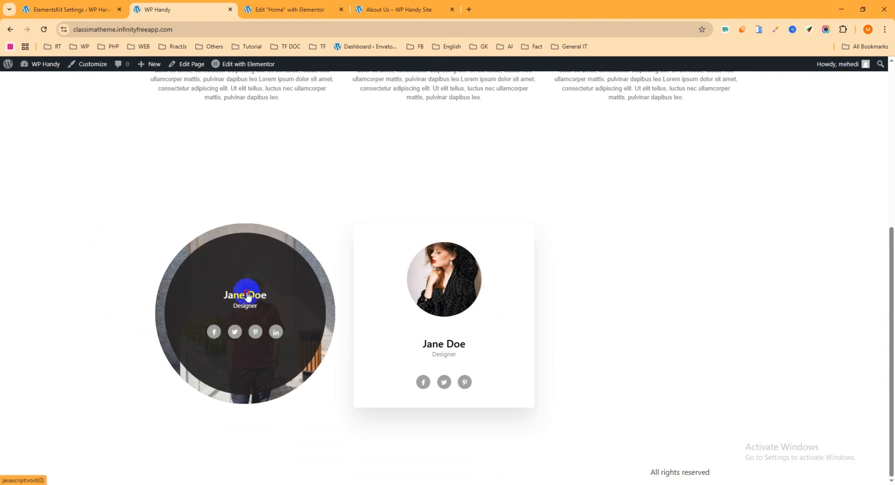
pyautogui.click(247, 296)
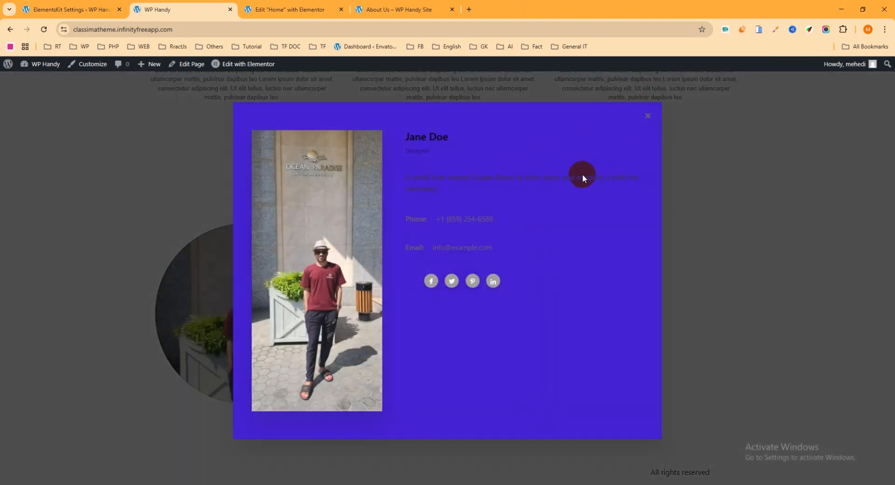
pyautogui.click(653, 119)
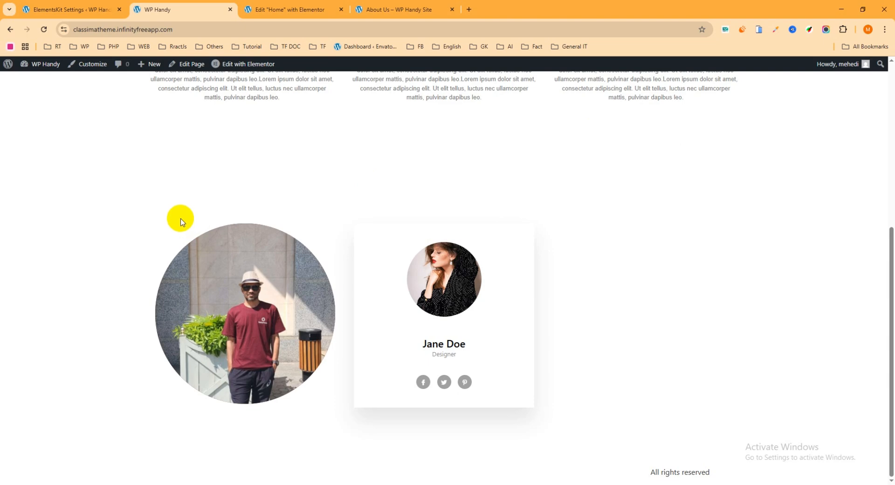